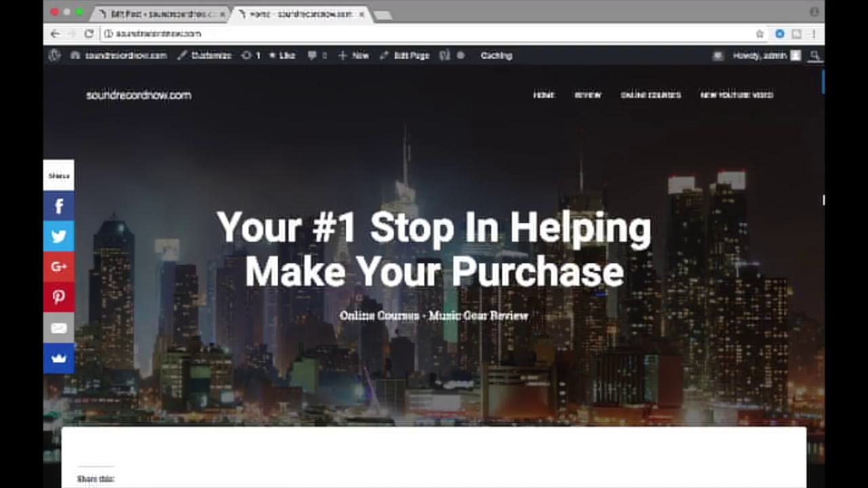
- Scroll down the soundrecordnow.com home page
{"action": "scroll", "coordinate": [822, 321], "scroll_direction": "down", "scroll_amount": 1}
{"action": "scroll", "coordinate": [822, 322], "scroll_direction": "down", "scroll_amount": 1}
{"action": "scroll", "coordinate": [822, 321], "scroll_direction": "down", "scroll_amount": 1}
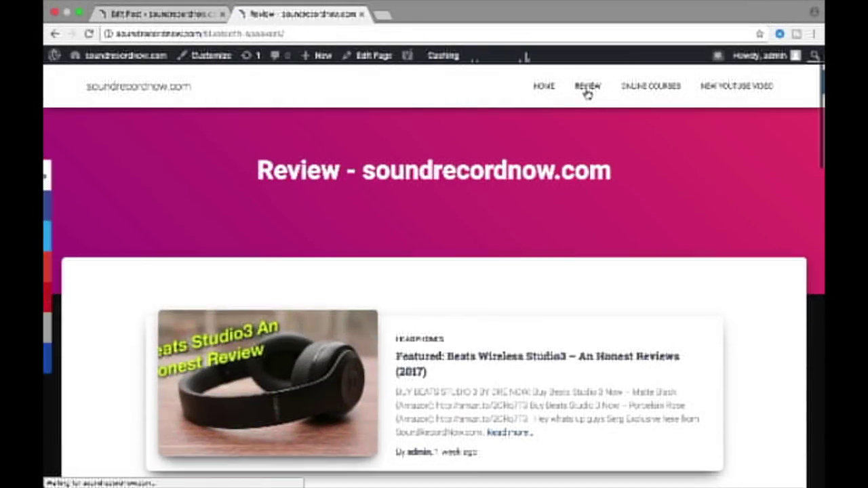
{"action": "scroll", "coordinate": [588, 93], "scroll_direction": "down", "scroll_amount": 2}
{"action": "scroll", "coordinate": [587, 93], "scroll_direction": "down", "scroll_amount": 1}
{"action": "scroll", "coordinate": [588, 93], "scroll_direction": "down", "scroll_amount": 1}
{"action": "scroll", "coordinate": [587, 94], "scroll_direction": "down", "scroll_amount": 1}
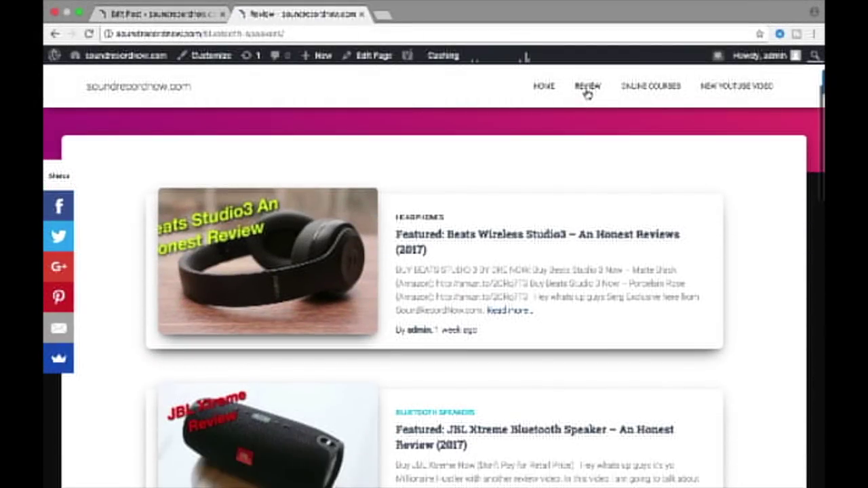
{"action": "scroll", "coordinate": [587, 93], "scroll_direction": "down", "scroll_amount": 2}
{"action": "scroll", "coordinate": [588, 93], "scroll_direction": "down", "scroll_amount": 1}
{"action": "scroll", "coordinate": [587, 94], "scroll_direction": "down", "scroll_amount": 1}
{"action": "scroll", "coordinate": [587, 94], "scroll_direction": "down", "scroll_amount": 1}
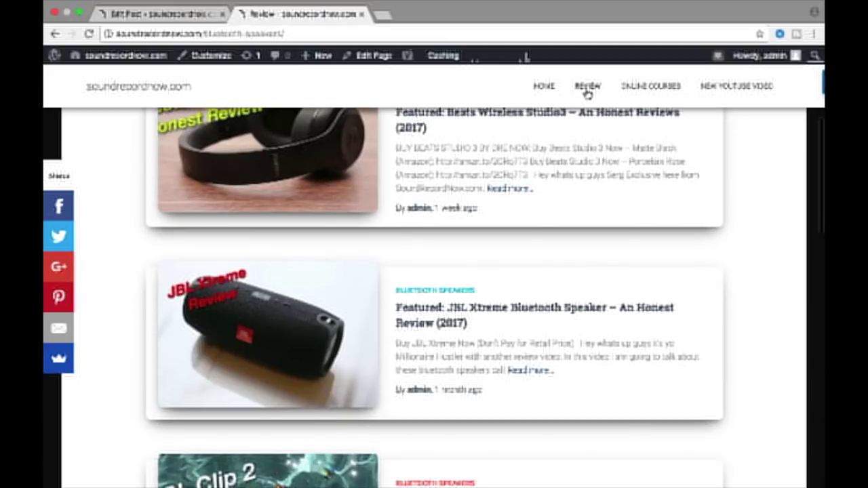
{"action": "scroll", "coordinate": [587, 94], "scroll_direction": "down", "scroll_amount": 1}
{"action": "scroll", "coordinate": [587, 93], "scroll_direction": "down", "scroll_amount": 1}
{"action": "scroll", "coordinate": [587, 93], "scroll_direction": "down", "scroll_amount": 2}
{"action": "scroll", "coordinate": [588, 93], "scroll_direction": "down", "scroll_amount": 1}
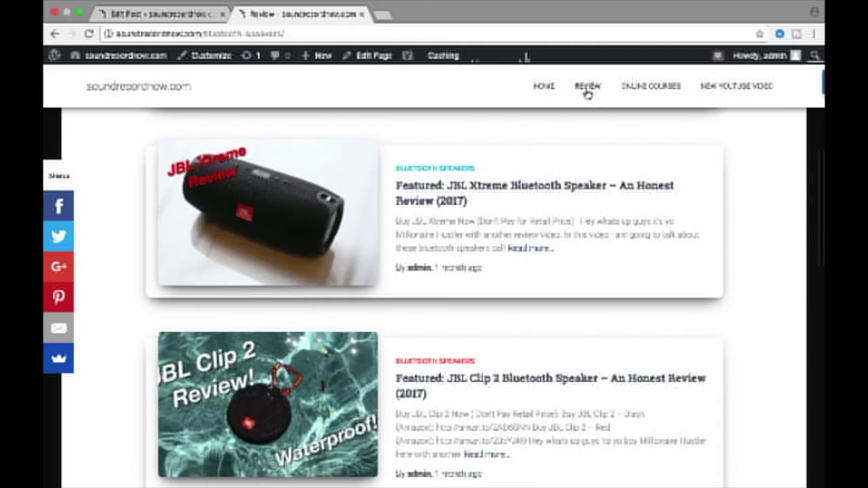
{"action": "scroll", "coordinate": [587, 93], "scroll_direction": "down", "scroll_amount": 2}
{"action": "scroll", "coordinate": [587, 94], "scroll_direction": "down", "scroll_amount": 1}
{"action": "scroll", "coordinate": [587, 93], "scroll_direction": "down", "scroll_amount": 1}
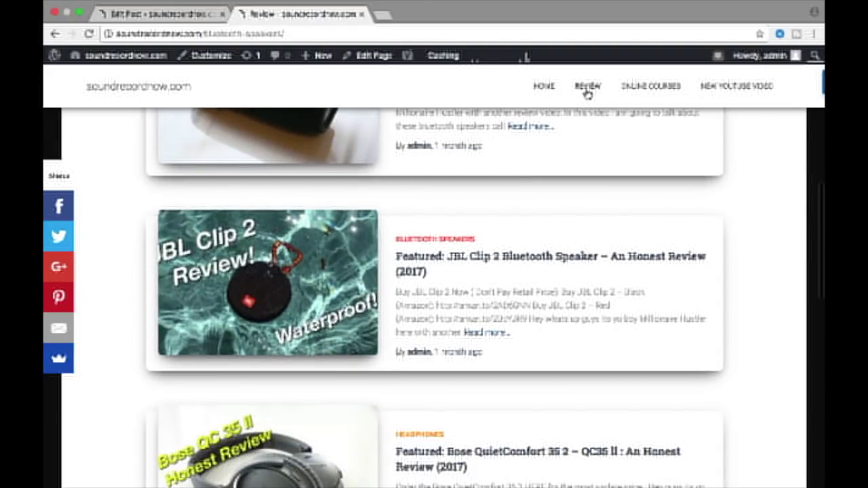
{"action": "scroll", "coordinate": [587, 93], "scroll_direction": "down", "scroll_amount": 2}
{"action": "scroll", "coordinate": [587, 94], "scroll_direction": "down", "scroll_amount": 2}
{"action": "scroll", "coordinate": [587, 93], "scroll_direction": "down", "scroll_amount": 1}
{"action": "scroll", "coordinate": [587, 94], "scroll_direction": "down", "scroll_amount": 2}
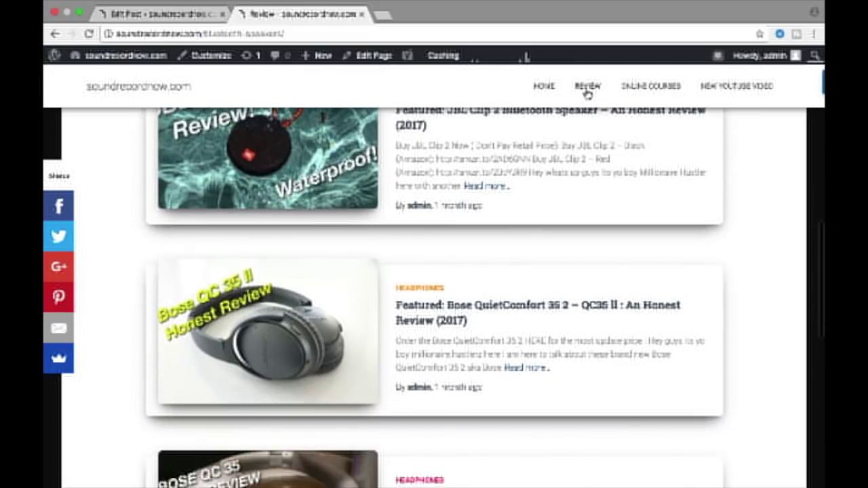
{"action": "scroll", "coordinate": [587, 93], "scroll_direction": "down", "scroll_amount": 1}
{"action": "scroll", "coordinate": [587, 94], "scroll_direction": "down", "scroll_amount": 1}
{"action": "scroll", "coordinate": [587, 94], "scroll_direction": "down", "scroll_amount": 1}
{"action": "scroll", "coordinate": [587, 93], "scroll_direction": "down", "scroll_amount": 2}
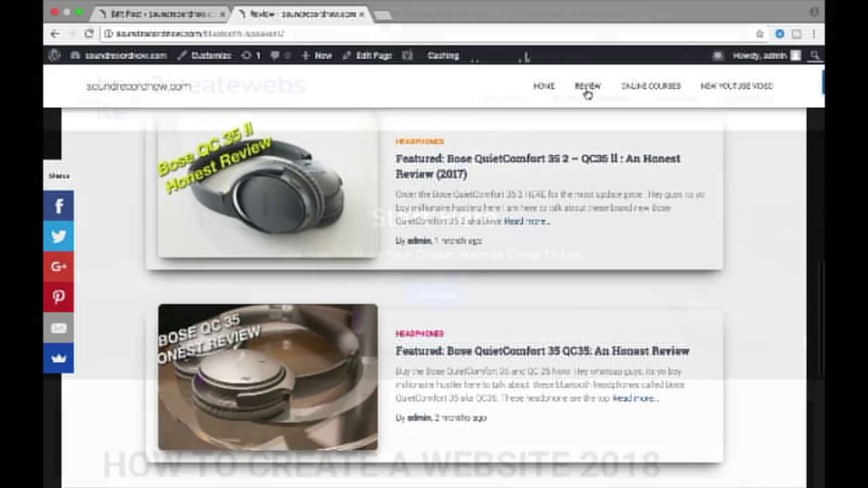
{"action": "scroll", "coordinate": [587, 94], "scroll_direction": "down", "scroll_amount": 1}
{"action": "scroll", "coordinate": [587, 94], "scroll_direction": "down", "scroll_amount": 1}
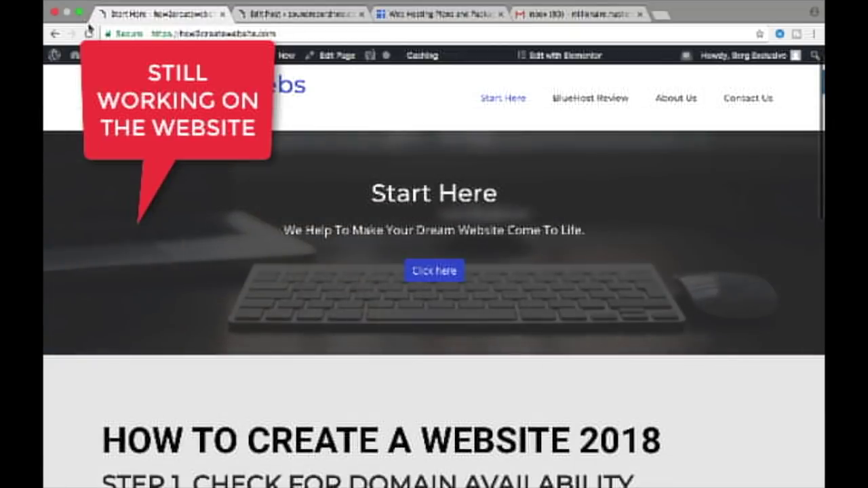
- Scroll the how2createwebsite homepage down past the domain check section
{"action": "scroll", "coordinate": [434, 271], "scroll_direction": "down", "scroll_amount": 1}
{"action": "scroll", "coordinate": [434, 272], "scroll_direction": "down", "scroll_amount": 2}
{"action": "scroll", "coordinate": [434, 271], "scroll_direction": "down", "scroll_amount": 2}
{"action": "scroll", "coordinate": [434, 272], "scroll_direction": "down", "scroll_amount": 1}
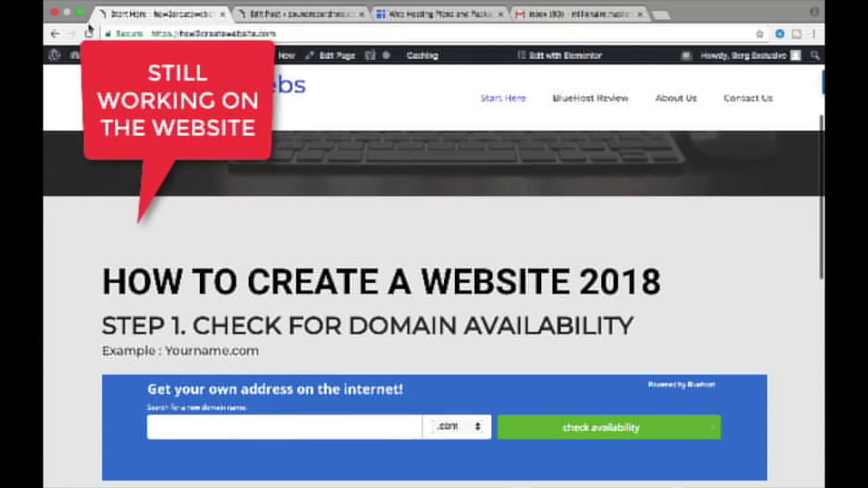
{"action": "scroll", "coordinate": [434, 271], "scroll_direction": "down", "scroll_amount": 2}
{"action": "scroll", "coordinate": [434, 272], "scroll_direction": "down", "scroll_amount": 2}
{"action": "scroll", "coordinate": [434, 271], "scroll_direction": "down", "scroll_amount": 1}
{"action": "scroll", "coordinate": [434, 271], "scroll_direction": "down", "scroll_amount": 1}
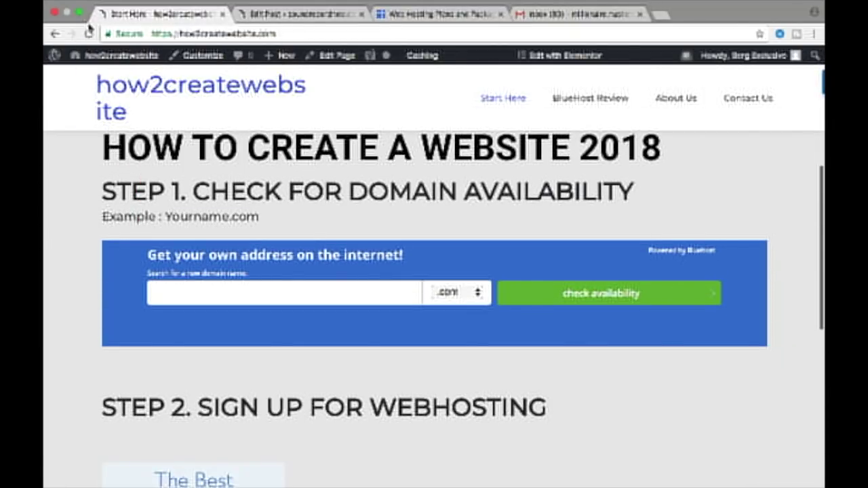
{"action": "scroll", "coordinate": [434, 271], "scroll_direction": "down", "scroll_amount": 1}
{"action": "scroll", "coordinate": [434, 272], "scroll_direction": "down", "scroll_amount": 2}
{"action": "scroll", "coordinate": [434, 272], "scroll_direction": "down", "scroll_amount": 1}
{"action": "scroll", "coordinate": [434, 271], "scroll_direction": "down", "scroll_amount": 1}
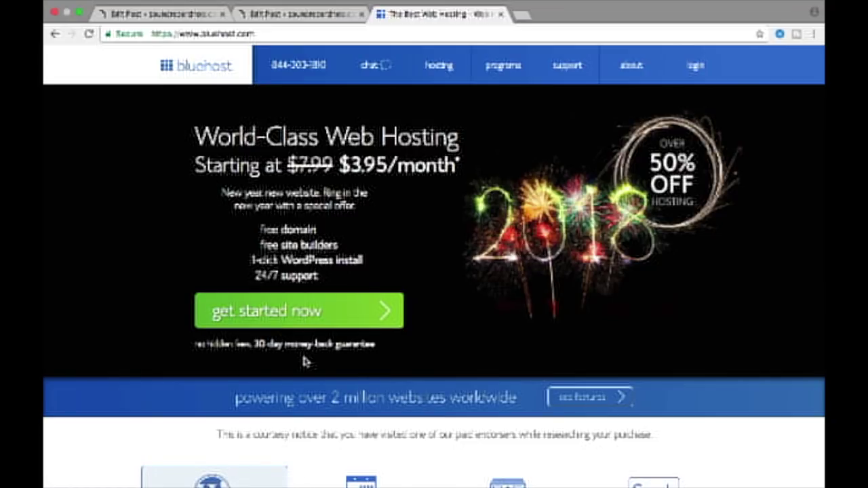
- Start the Bluehost sign-up with 'get started now' for the $3.45/month basic plan
{"action": "left_click", "coordinate": [301, 317]}
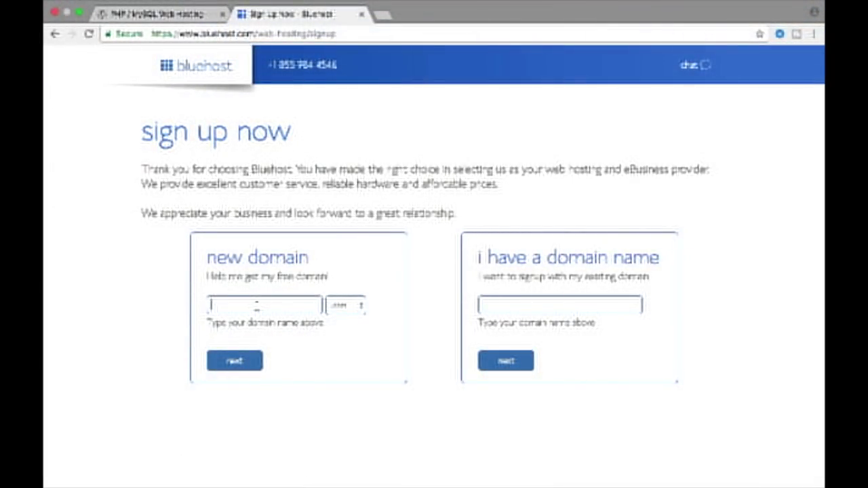
- Enter howtocreatewebsite as the new domain name and continue to account creation
{"action": "left_click", "coordinate": [256, 306]}
{"action": "type", "text": "howtoc"}
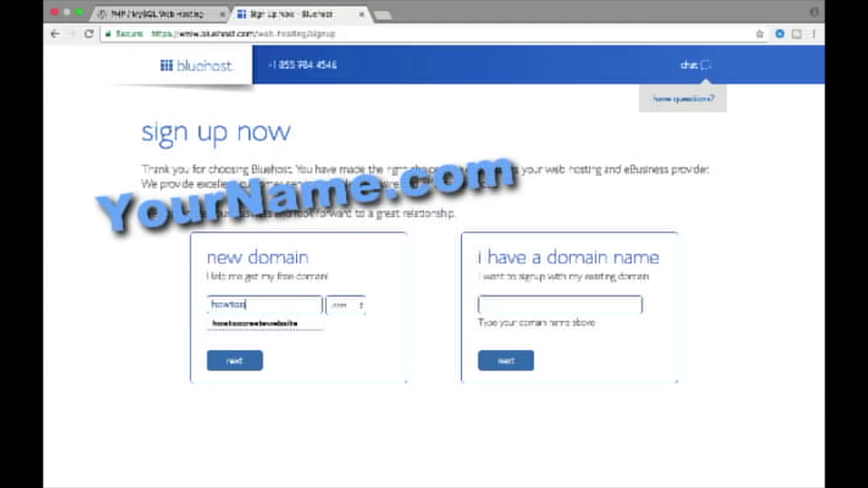
{"action": "left_click", "coordinate": [235, 324]}
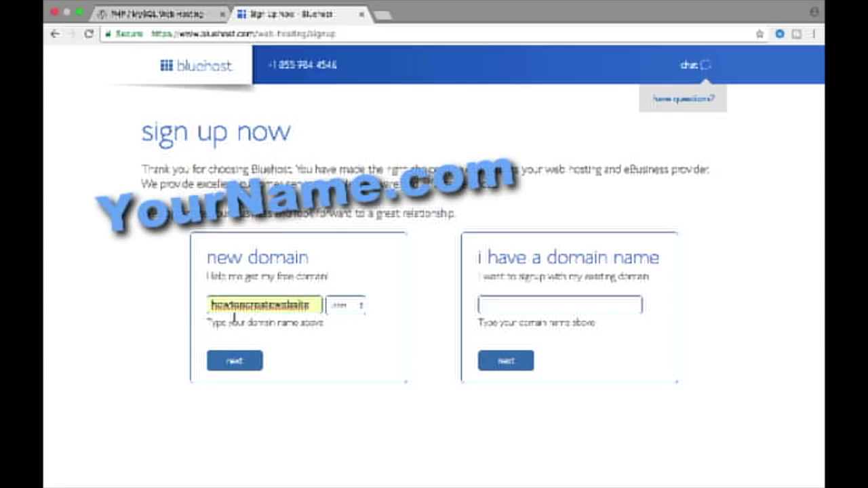
{"action": "left_click", "coordinate": [246, 360]}
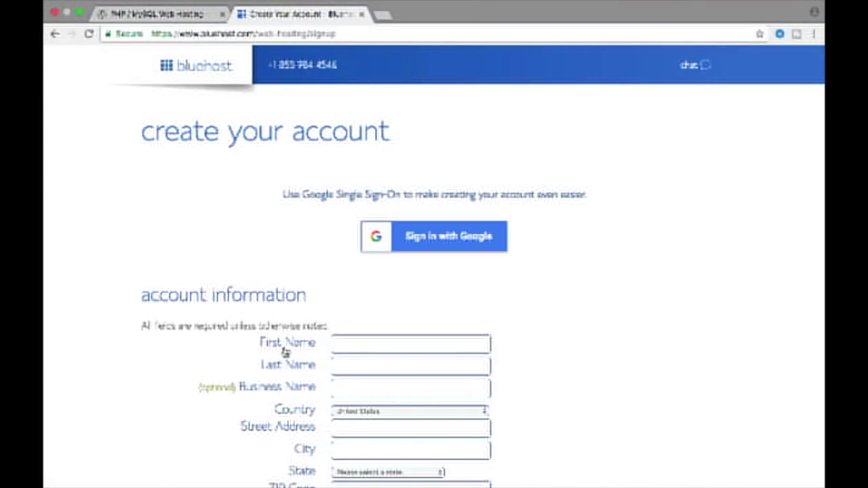
{"action": "scroll", "coordinate": [285, 351], "scroll_direction": "down", "scroll_amount": 1}
{"action": "scroll", "coordinate": [285, 352], "scroll_direction": "down", "scroll_amount": 1}
{"action": "scroll", "coordinate": [285, 351], "scroll_direction": "down", "scroll_amount": 2}
{"action": "scroll", "coordinate": [285, 352], "scroll_direction": "down", "scroll_amount": 1}
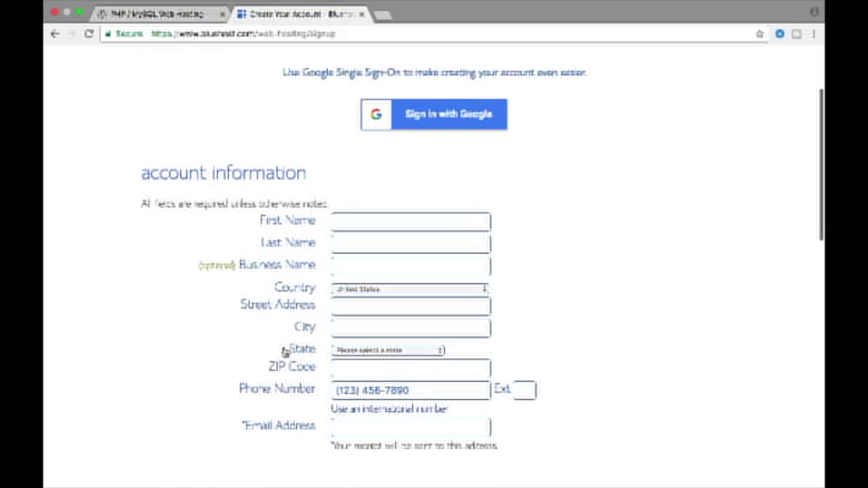
{"action": "scroll", "coordinate": [285, 352], "scroll_direction": "down", "scroll_amount": 1}
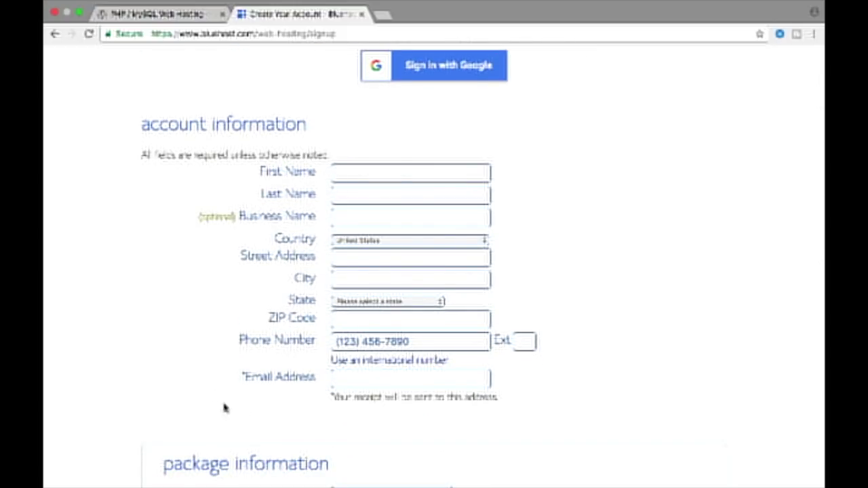
{"action": "scroll", "coordinate": [249, 403], "scroll_direction": "up", "scroll_amount": 1}
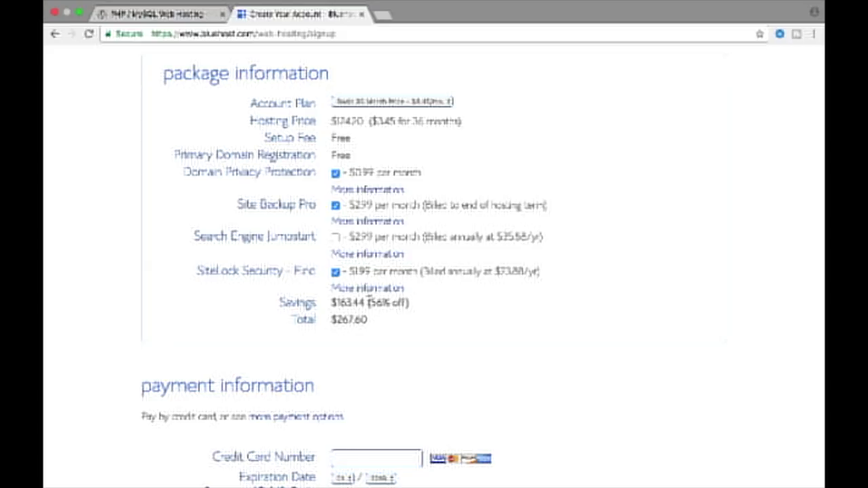
- Remove Site Backup Pro and SiteLock Security from the Bluehost order
{"action": "left_click", "coordinate": [421, 103]}
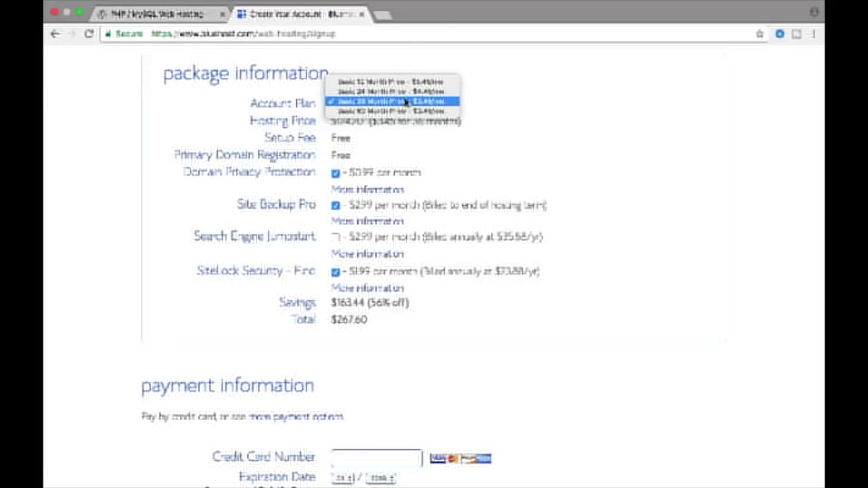
{"action": "left_click", "coordinate": [405, 101]}
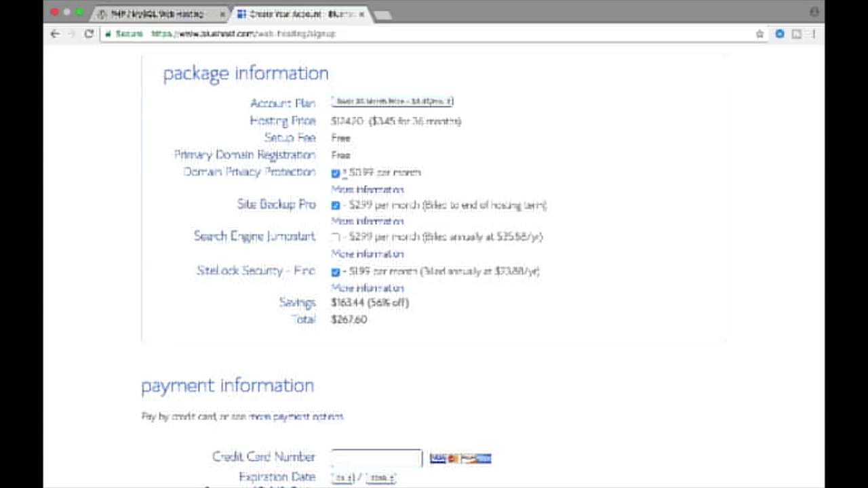
{"action": "left_click", "coordinate": [335, 205]}
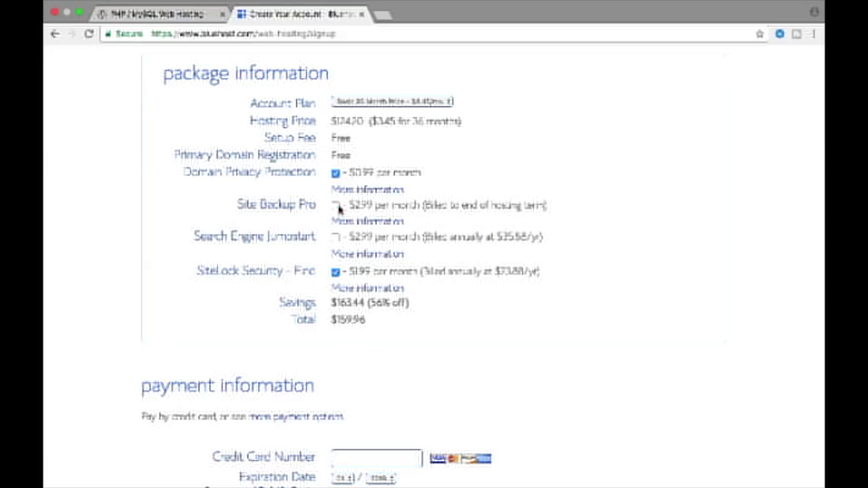
{"action": "left_click", "coordinate": [335, 271]}
- Switch the account plan to Basic 12 Month, bringing the total to $77.28
{"action": "left_click", "coordinate": [424, 102]}
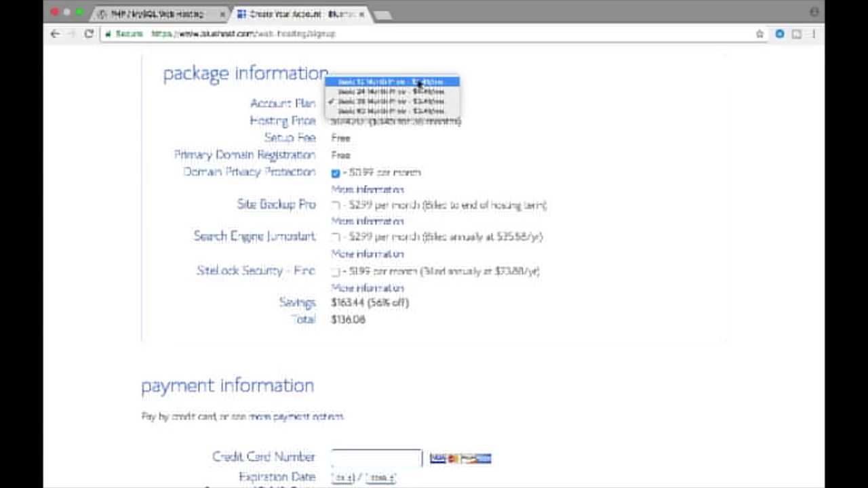
{"action": "left_click", "coordinate": [417, 82]}
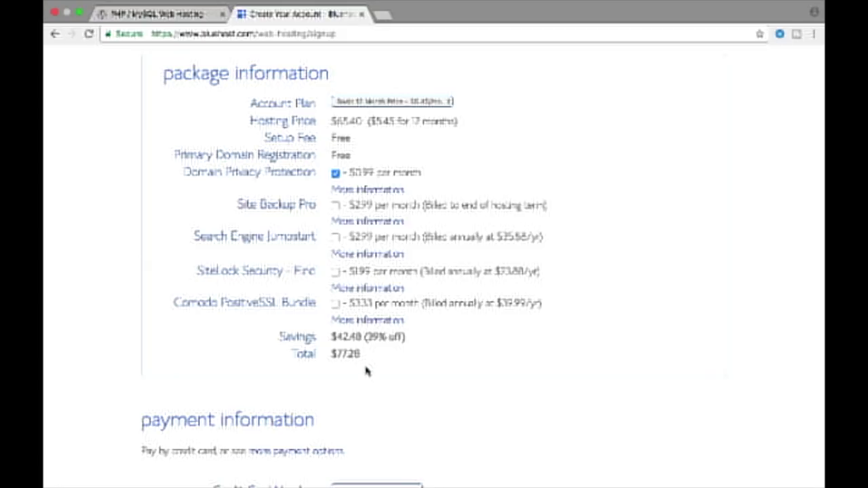
{"action": "key", "text": "space"}
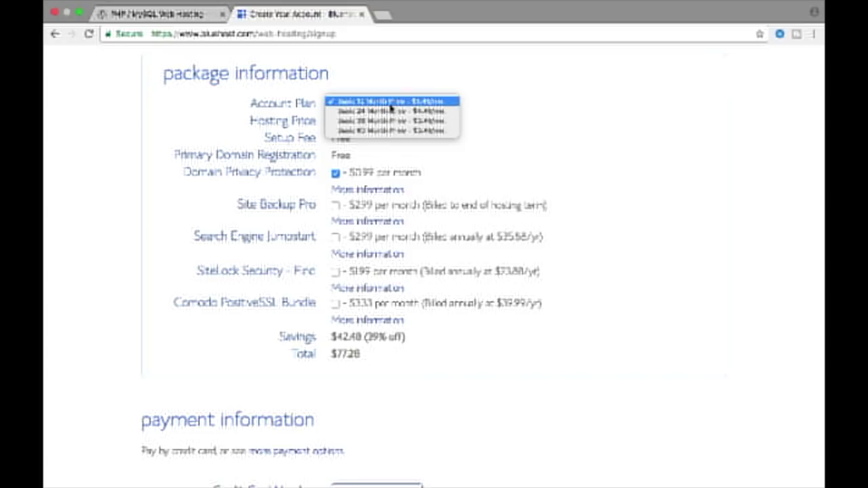
{"action": "left_click", "coordinate": [392, 102]}
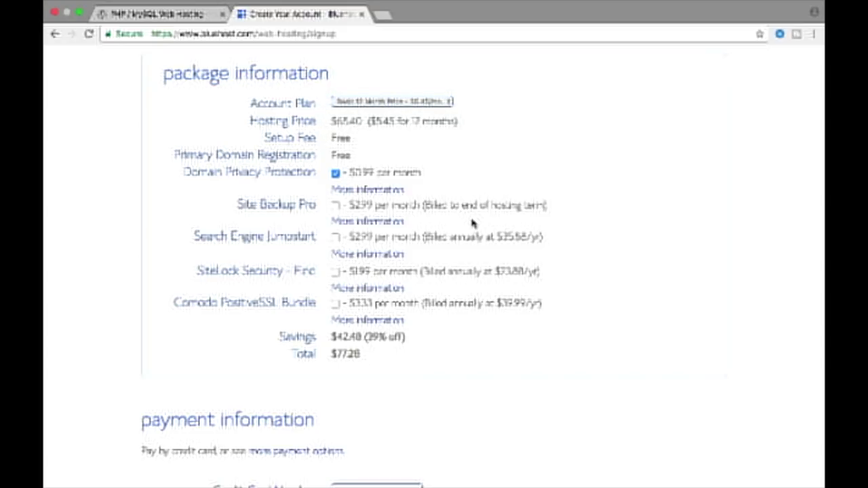
- Choose PayPal as payment, agree to the terms of service and submit the order
{"action": "scroll", "coordinate": [473, 224], "scroll_direction": "down", "scroll_amount": 1}
{"action": "scroll", "coordinate": [472, 223], "scroll_direction": "down", "scroll_amount": 3}
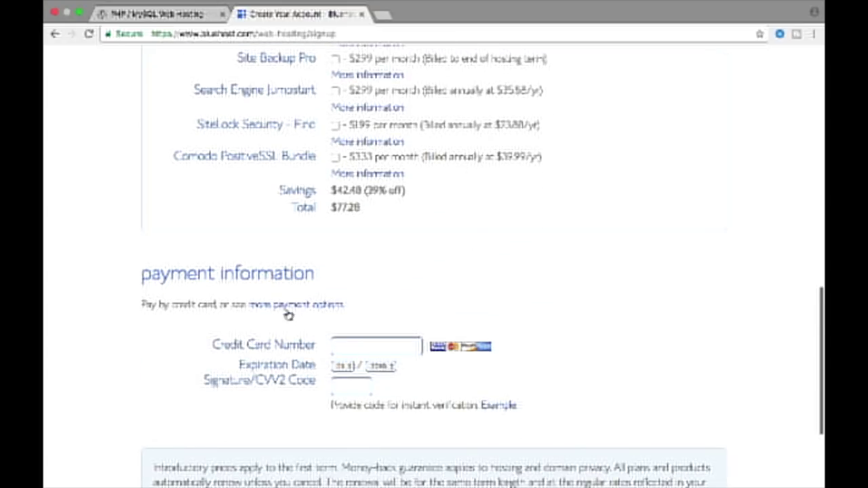
{"action": "left_click", "coordinate": [310, 306]}
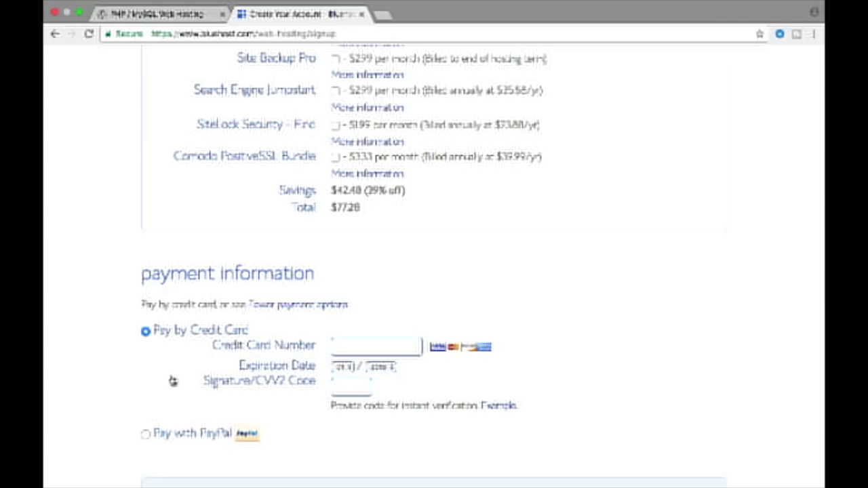
{"action": "left_click", "coordinate": [146, 434]}
{"action": "scroll", "coordinate": [339, 442], "scroll_direction": "down", "scroll_amount": 1}
{"action": "scroll", "coordinate": [341, 442], "scroll_direction": "down", "scroll_amount": 3}
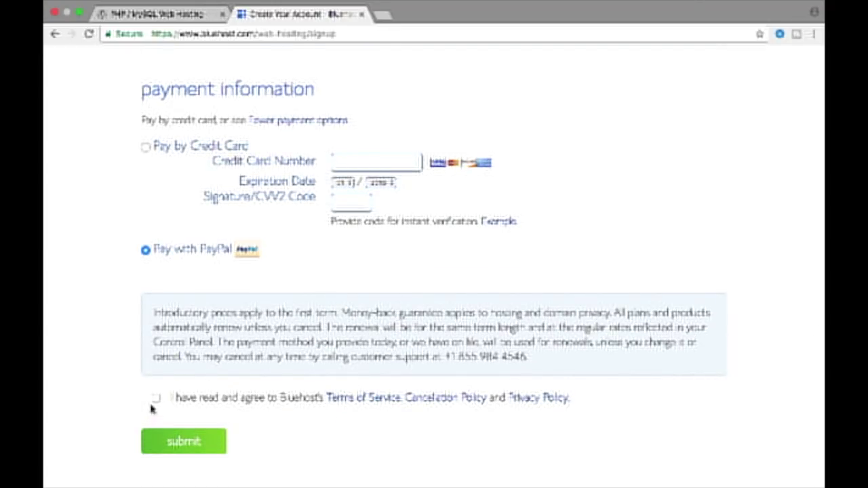
{"action": "left_click", "coordinate": [156, 399]}
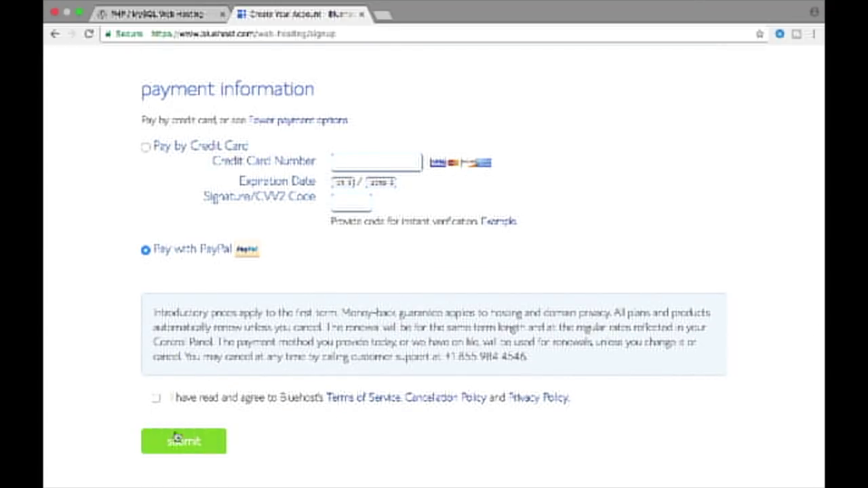
{"action": "left_click", "coordinate": [213, 446]}
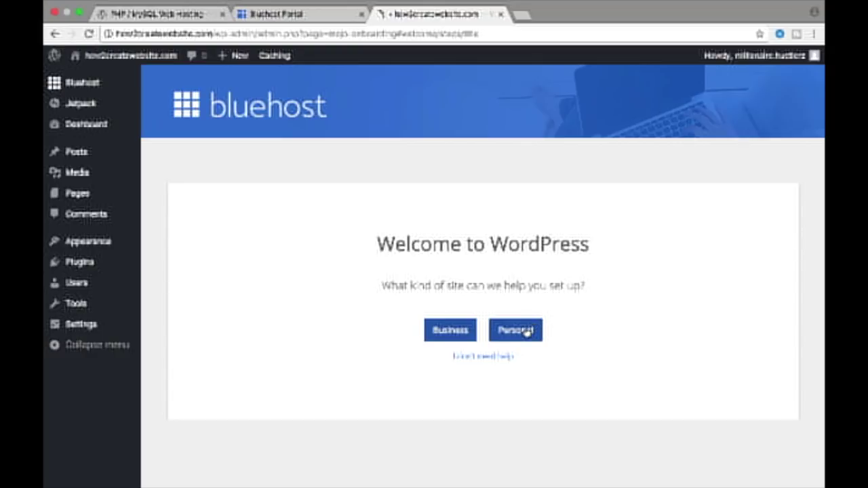
- Set the new site up as personal and enter its site description
{"action": "left_click", "coordinate": [527, 332]}
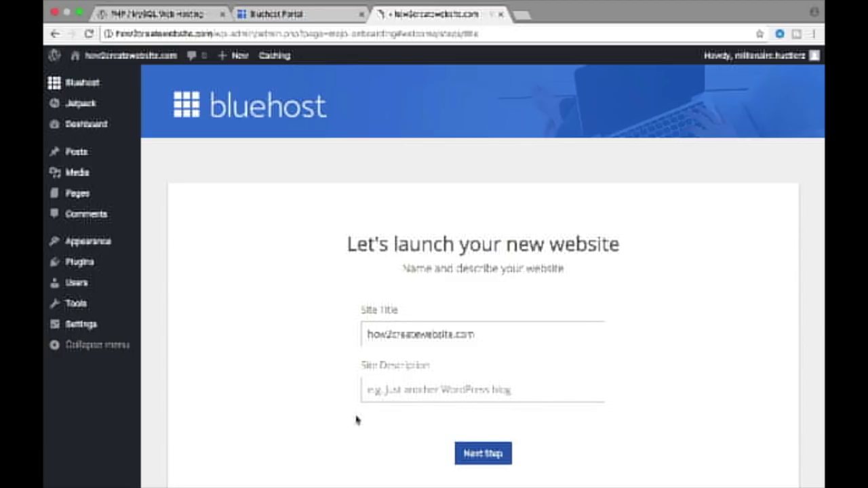
{"action": "scroll", "coordinate": [356, 421], "scroll_direction": "down", "scroll_amount": 2}
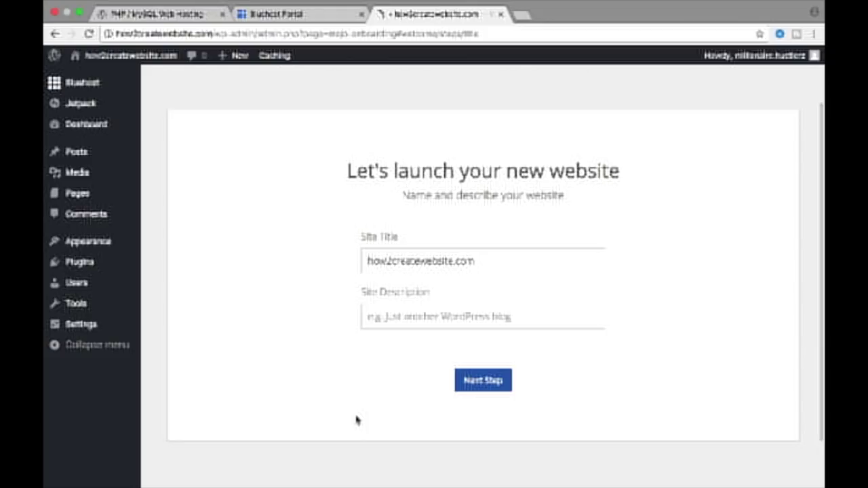
{"action": "scroll", "coordinate": [356, 420], "scroll_direction": "up", "scroll_amount": 1}
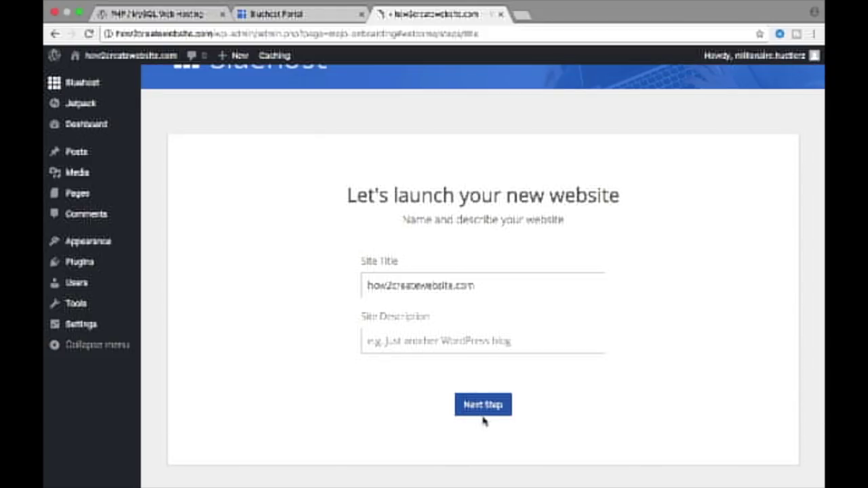
{"action": "scroll", "coordinate": [484, 421], "scroll_direction": "up", "scroll_amount": 1}
{"action": "left_click", "coordinate": [437, 366]}
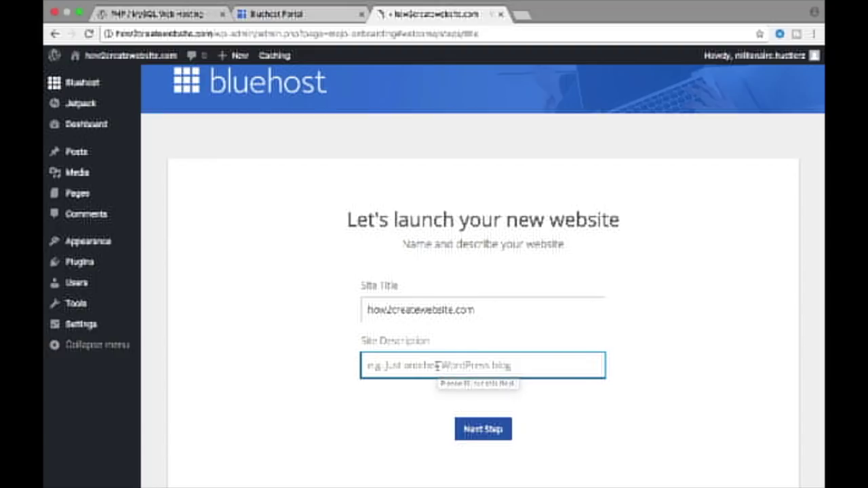
{"action": "type", "text": "Web h"}
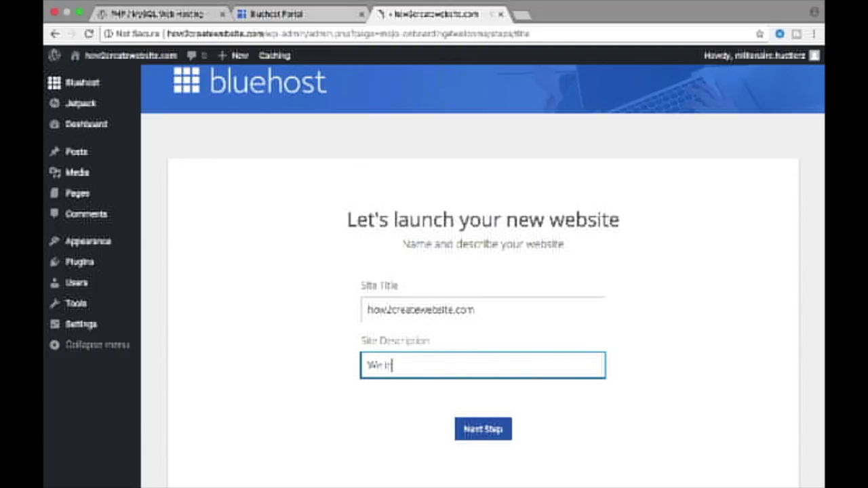
{"action": "type", "text": "st"}
{"action": "type", "text": " yo"}
{"action": "type", "text": " how"}
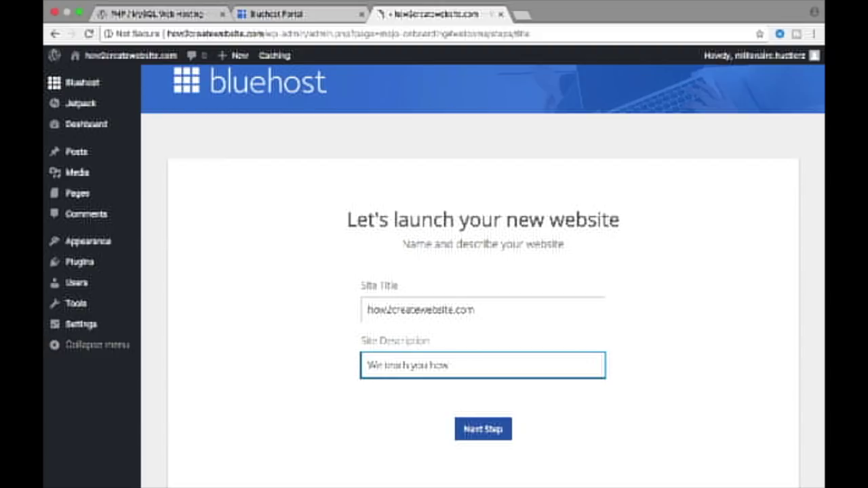
{"action": "type", "text": " to cr"}
{"action": "type", "text": "eate"}
{"action": "type", "text": " yo"}
{"action": "type", "text": "ow"}
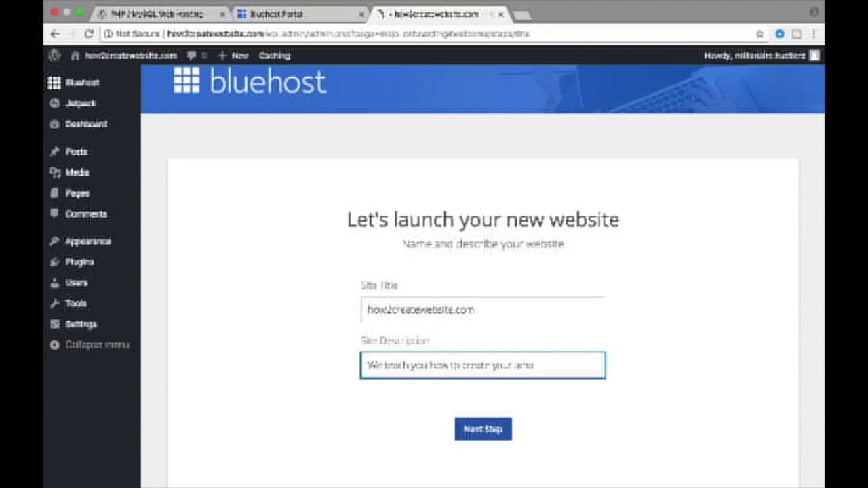
{"action": "type", "text": "ng w"}
{"action": "type", "text": "ebsite"}
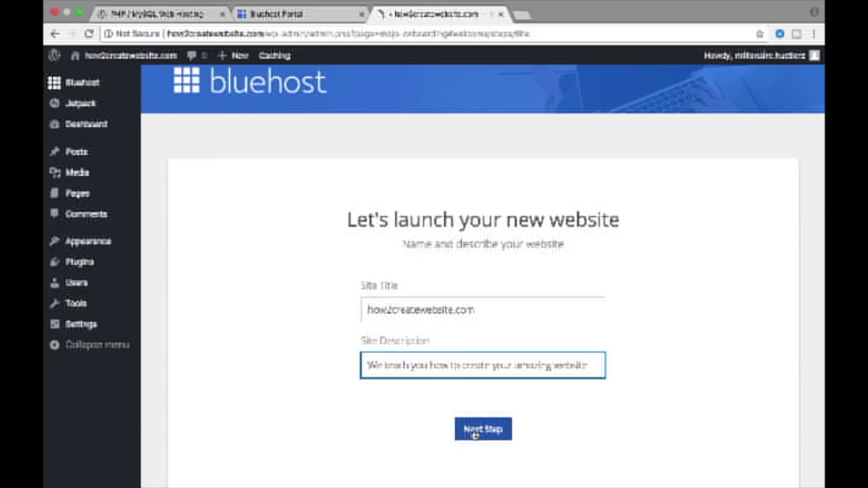
{"action": "left_click", "coordinate": [473, 430]}
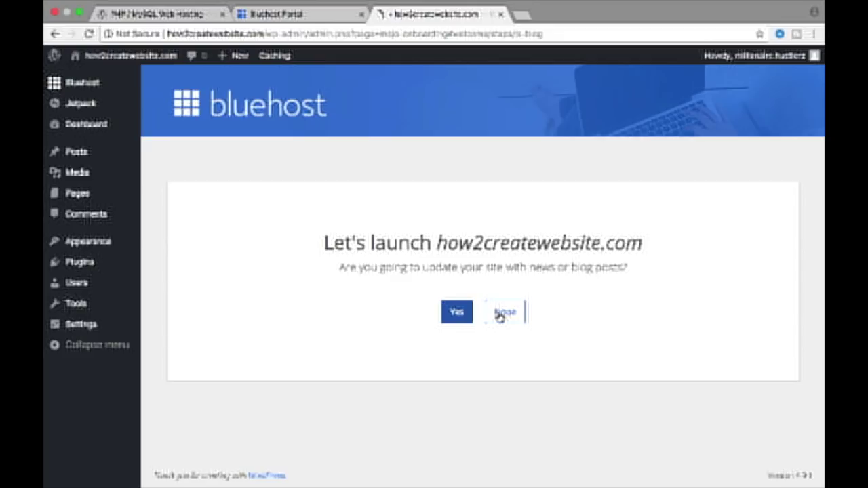
- Decline blog updates, create a starter Contact Us page, and skip Jetpack
{"action": "left_click", "coordinate": [500, 316]}
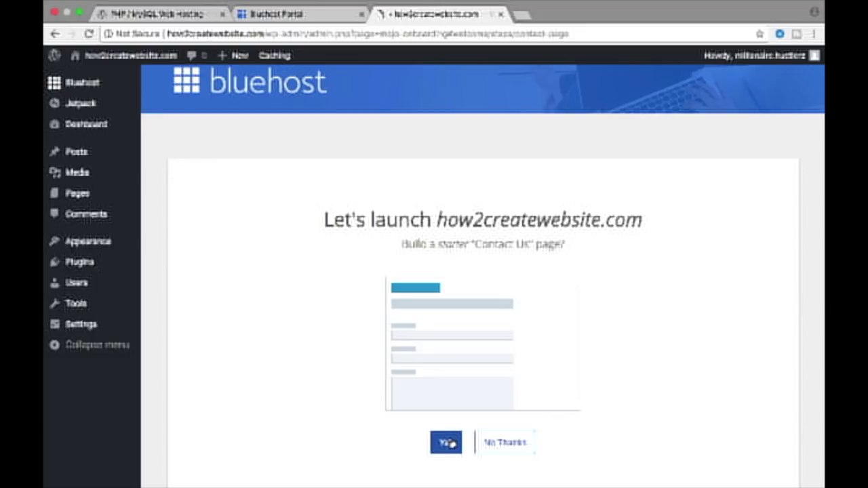
{"action": "left_click", "coordinate": [450, 443]}
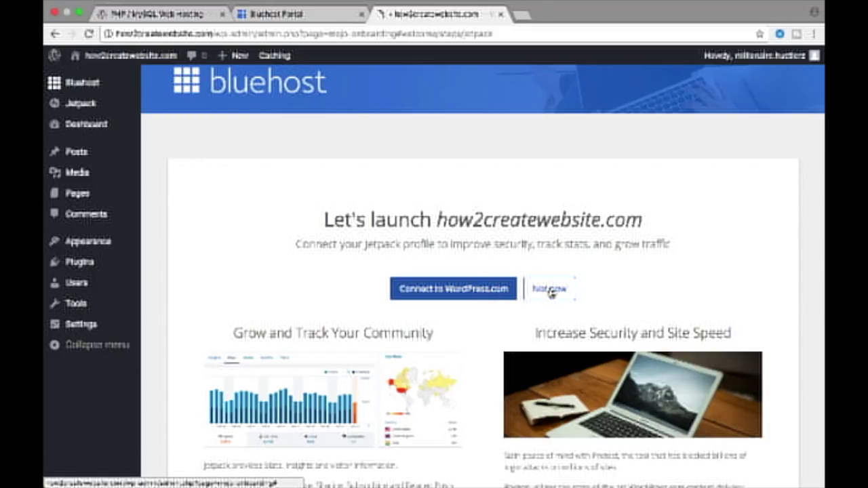
{"action": "left_click", "coordinate": [548, 289]}
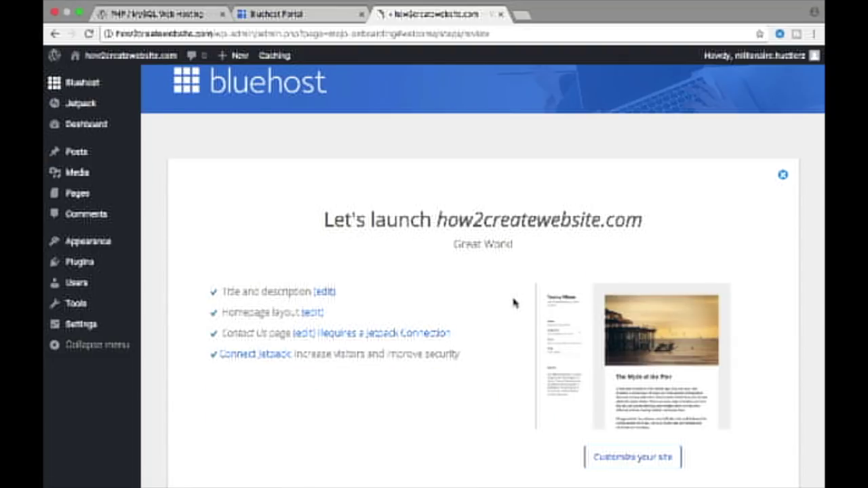
{"action": "scroll", "coordinate": [514, 302], "scroll_direction": "down", "scroll_amount": 3}
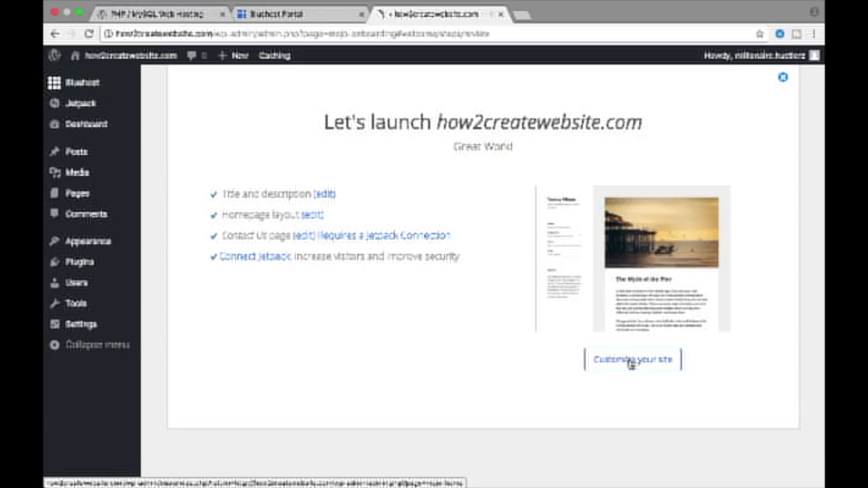
{"action": "left_click", "coordinate": [630, 361]}
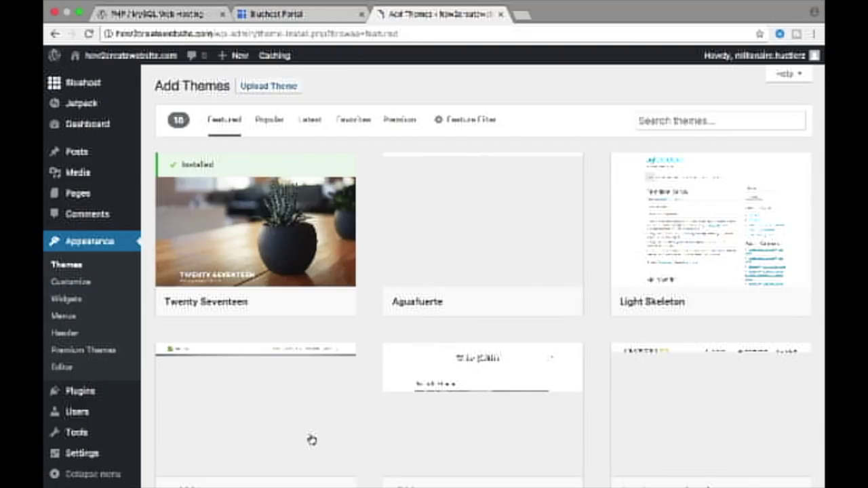
- Browse the Add Themes grid and activate the Total theme
{"action": "scroll", "coordinate": [312, 439], "scroll_direction": "down", "scroll_amount": 1}
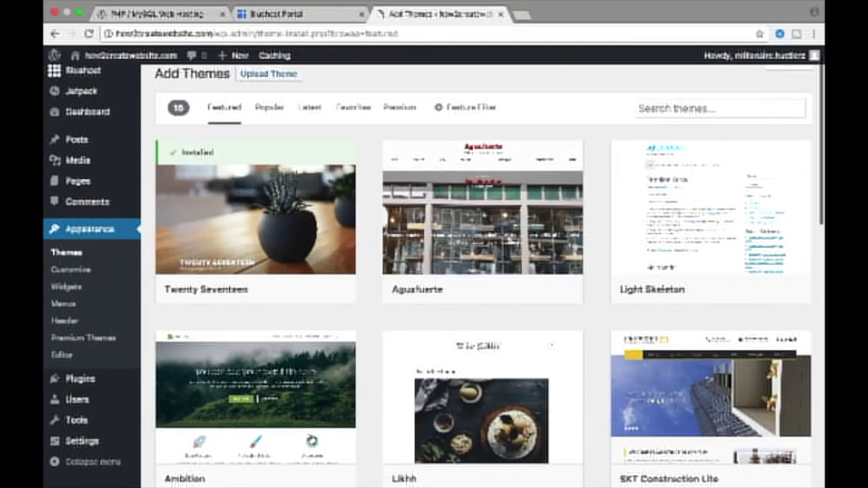
{"action": "scroll", "coordinate": [311, 439], "scroll_direction": "up", "scroll_amount": 1}
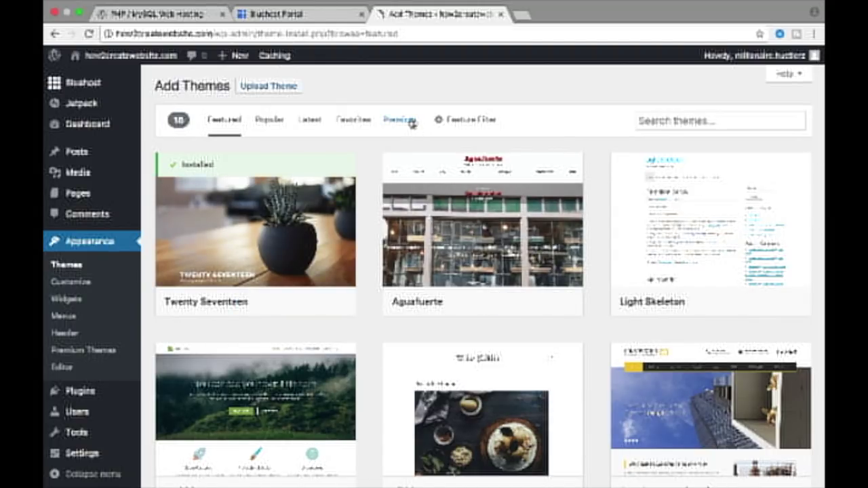
{"action": "scroll", "coordinate": [411, 124], "scroll_direction": "down", "scroll_amount": 1}
{"action": "scroll", "coordinate": [411, 124], "scroll_direction": "down", "scroll_amount": 1}
{"action": "scroll", "coordinate": [412, 124], "scroll_direction": "down", "scroll_amount": 2}
{"action": "scroll", "coordinate": [411, 124], "scroll_direction": "down", "scroll_amount": 1}
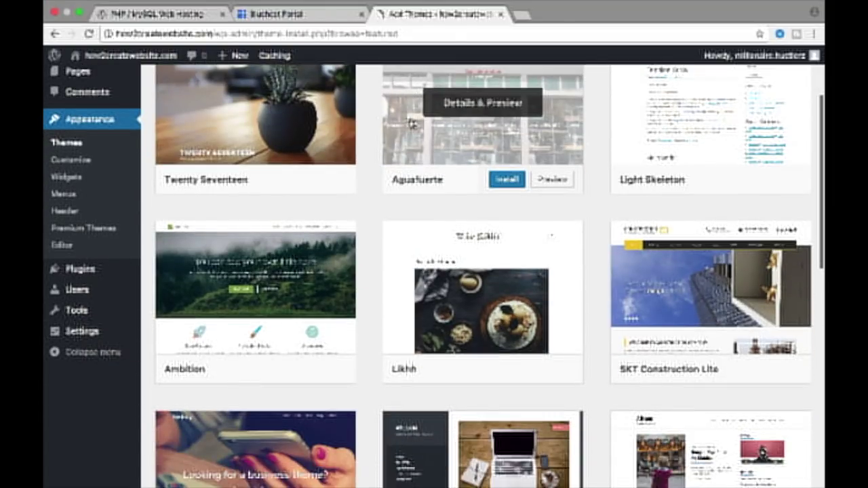
{"action": "scroll", "coordinate": [412, 124], "scroll_direction": "down", "scroll_amount": 2}
{"action": "scroll", "coordinate": [411, 124], "scroll_direction": "down", "scroll_amount": 1}
{"action": "scroll", "coordinate": [412, 124], "scroll_direction": "down", "scroll_amount": 1}
{"action": "scroll", "coordinate": [411, 124], "scroll_direction": "down", "scroll_amount": 1}
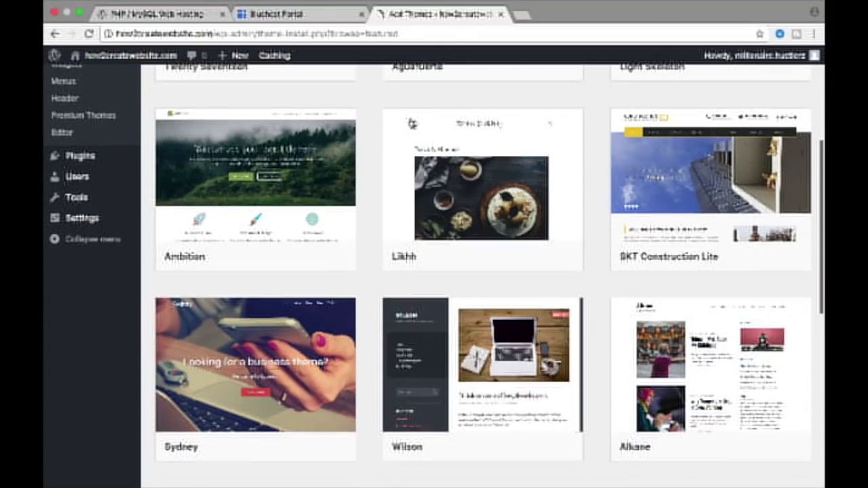
{"action": "scroll", "coordinate": [411, 123], "scroll_direction": "down", "scroll_amount": 1}
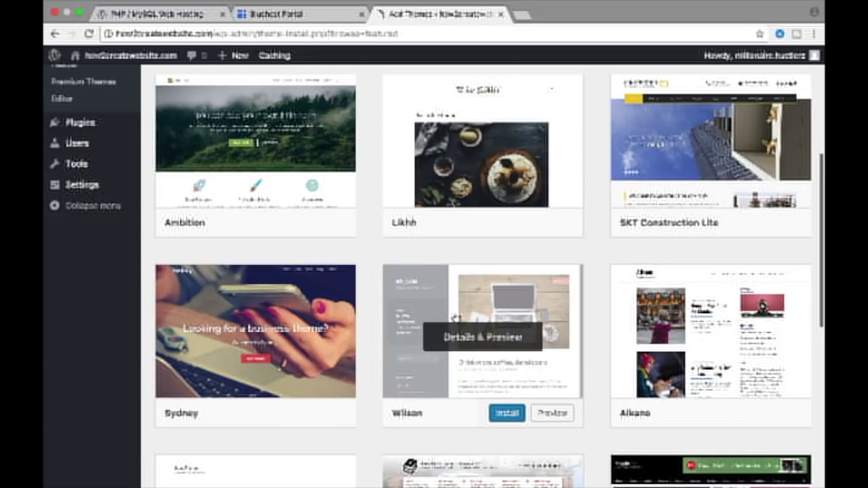
{"action": "scroll", "coordinate": [455, 318], "scroll_direction": "down", "scroll_amount": 1}
{"action": "scroll", "coordinate": [454, 318], "scroll_direction": "down", "scroll_amount": 1}
{"action": "scroll", "coordinate": [454, 318], "scroll_direction": "down", "scroll_amount": 1}
{"action": "scroll", "coordinate": [454, 318], "scroll_direction": "down", "scroll_amount": 2}
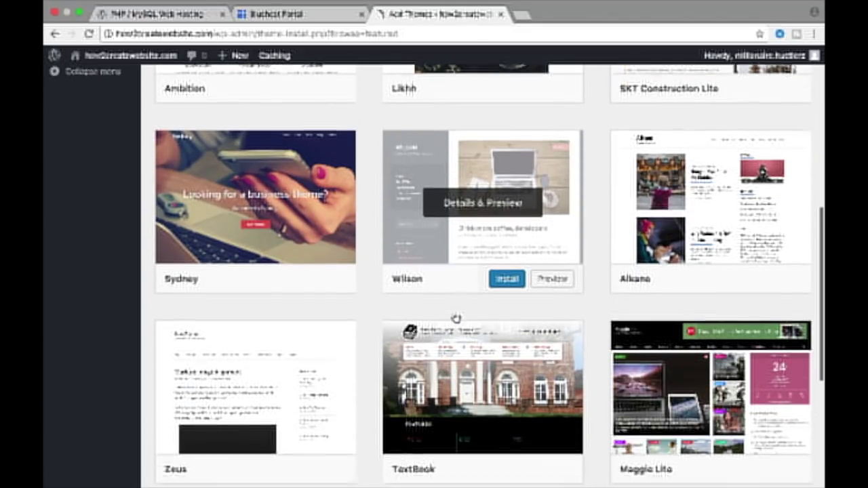
{"action": "scroll", "coordinate": [456, 318], "scroll_direction": "down", "scroll_amount": 5}
{"action": "scroll", "coordinate": [456, 318], "scroll_direction": "down", "scroll_amount": 1}
{"action": "scroll", "coordinate": [456, 318], "scroll_direction": "down", "scroll_amount": 1}
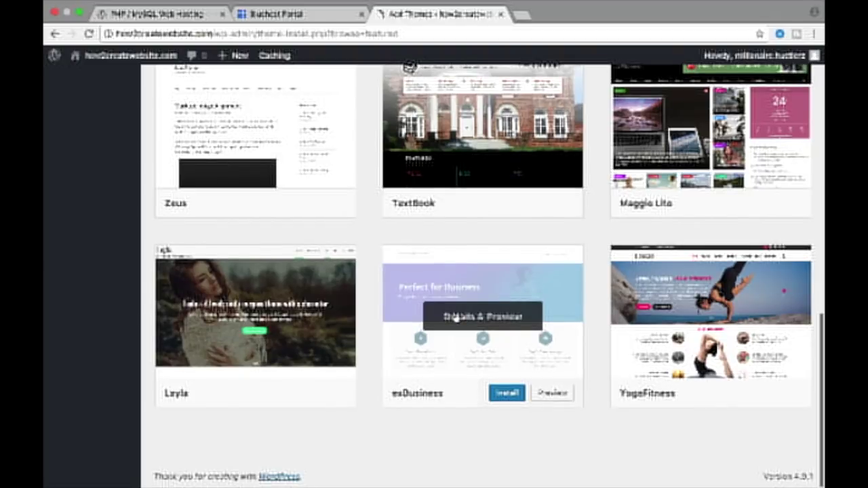
{"action": "scroll", "coordinate": [455, 317], "scroll_direction": "up", "scroll_amount": 1}
{"action": "scroll", "coordinate": [456, 317], "scroll_direction": "up", "scroll_amount": 3}
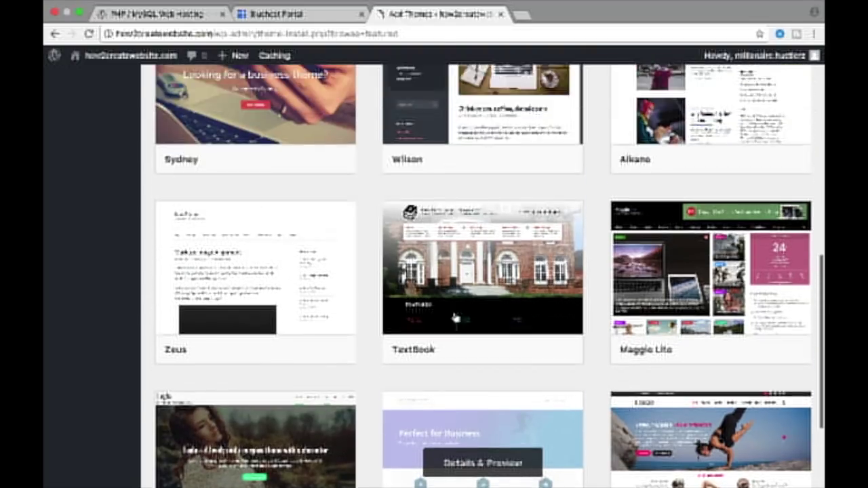
{"action": "scroll", "coordinate": [456, 319], "scroll_direction": "up", "scroll_amount": 3}
{"action": "scroll", "coordinate": [455, 318], "scroll_direction": "up", "scroll_amount": 2}
{"action": "scroll", "coordinate": [455, 319], "scroll_direction": "up", "scroll_amount": 3}
{"action": "scroll", "coordinate": [456, 319], "scroll_direction": "up", "scroll_amount": 2}
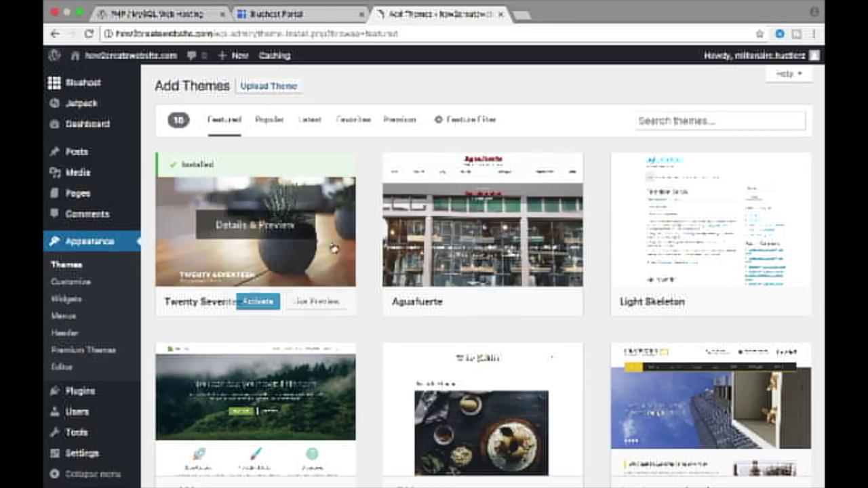
{"action": "scroll", "coordinate": [423, 339], "scroll_direction": "down", "scroll_amount": 3}
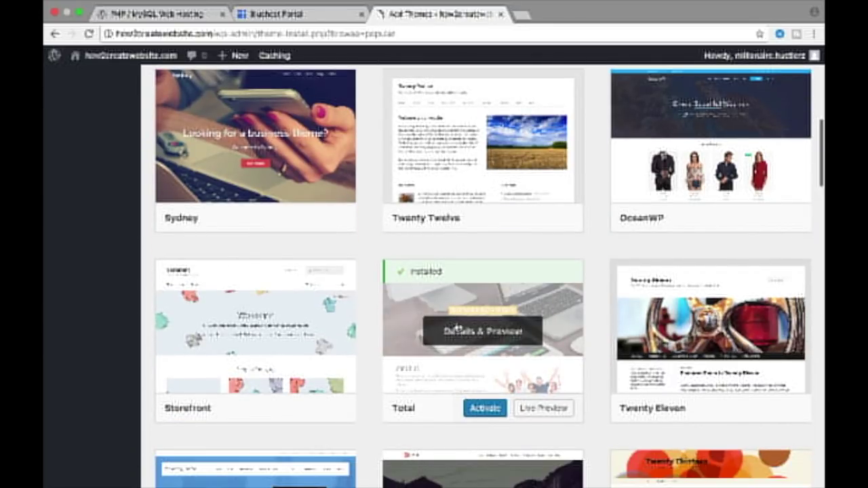
{"action": "left_click", "coordinate": [488, 408]}
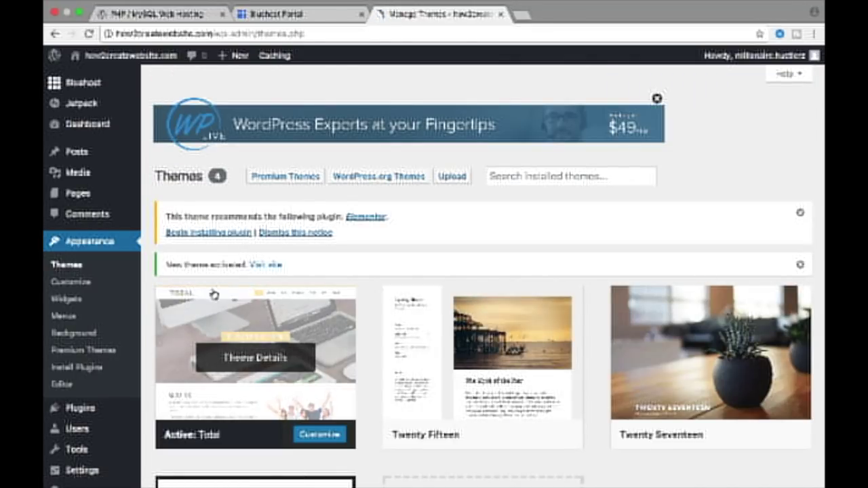
{"action": "mouse_move", "coordinate": [123, 55]}
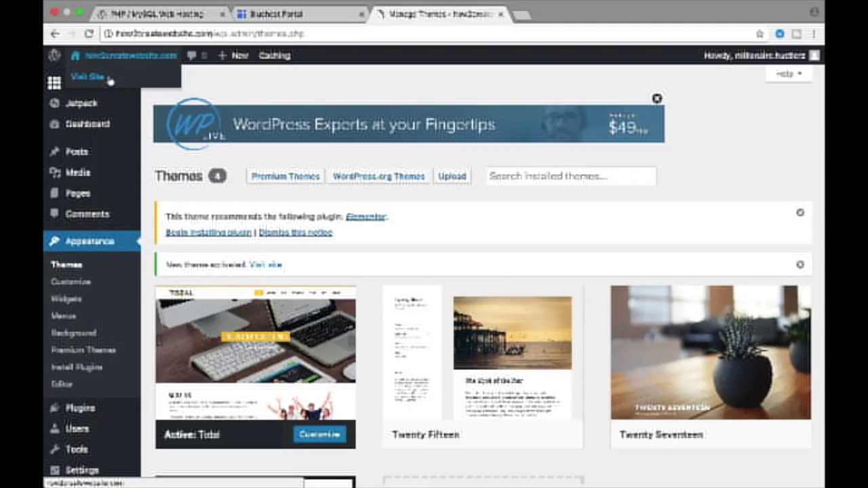
- View the live site and scroll through its home page
{"action": "left_click", "coordinate": [108, 79]}
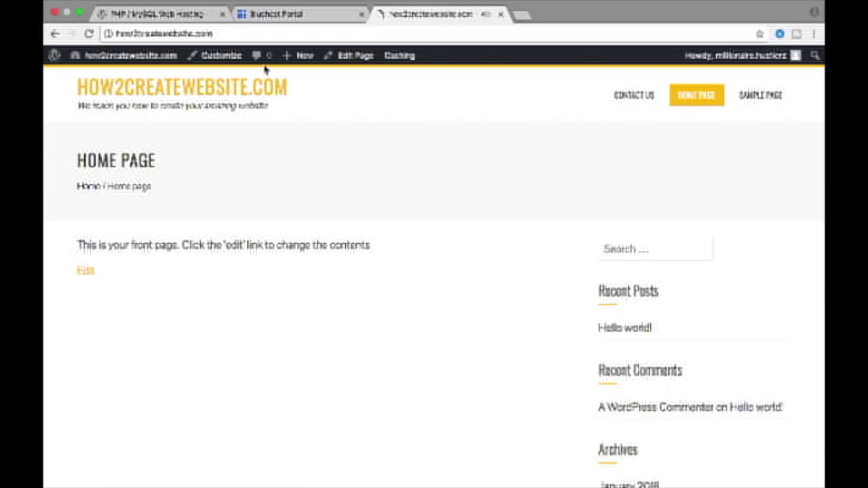
{"action": "scroll", "coordinate": [264, 69], "scroll_direction": "down", "scroll_amount": 1}
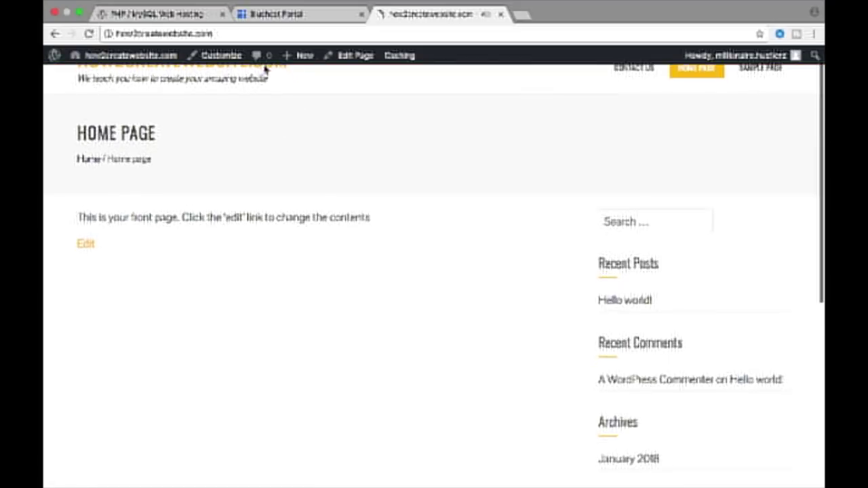
{"action": "scroll", "coordinate": [264, 68], "scroll_direction": "up", "scroll_amount": 1}
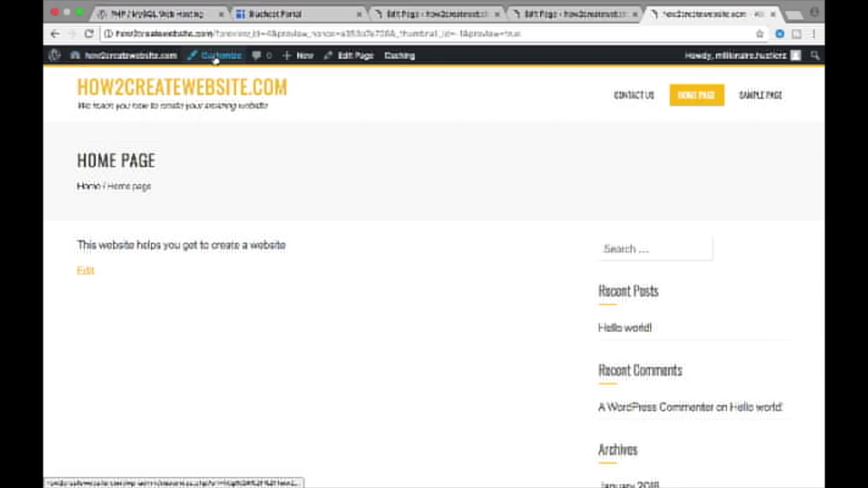
{"action": "mouse_move", "coordinate": [129, 56]}
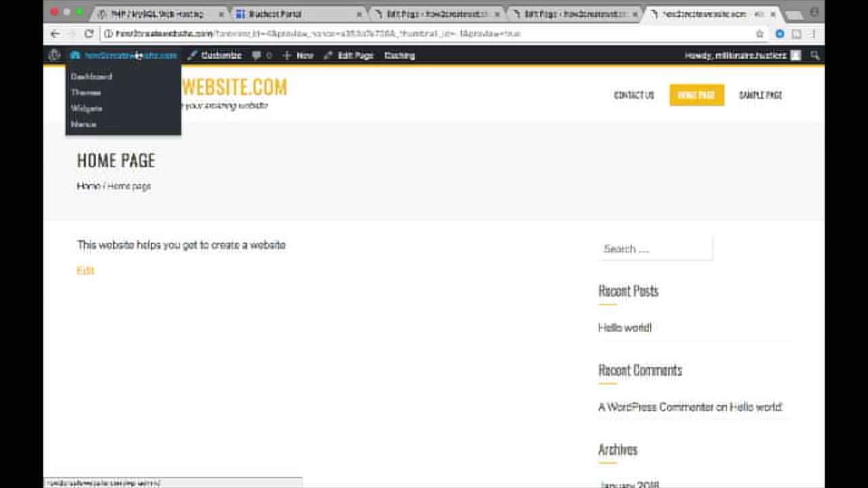
- Return to the admin dashboard and start a new page from the Pages list
{"action": "left_click", "coordinate": [137, 57]}
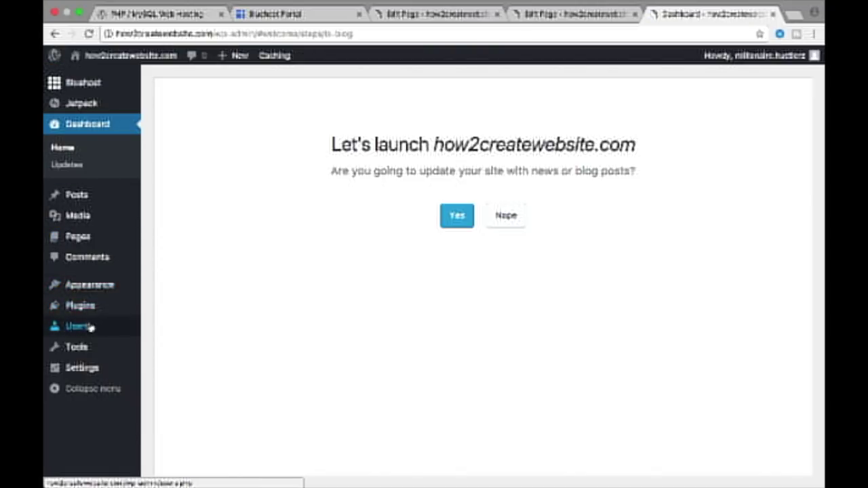
{"action": "mouse_move", "coordinate": [78, 236]}
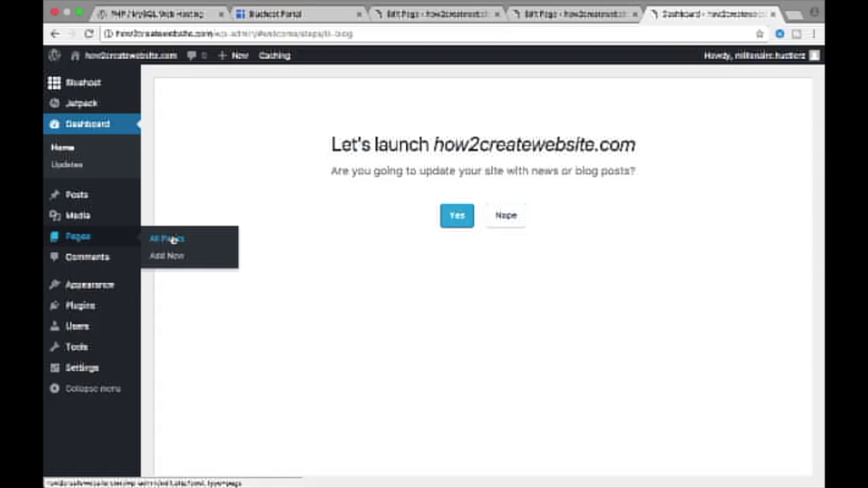
{"action": "left_click", "coordinate": [172, 239]}
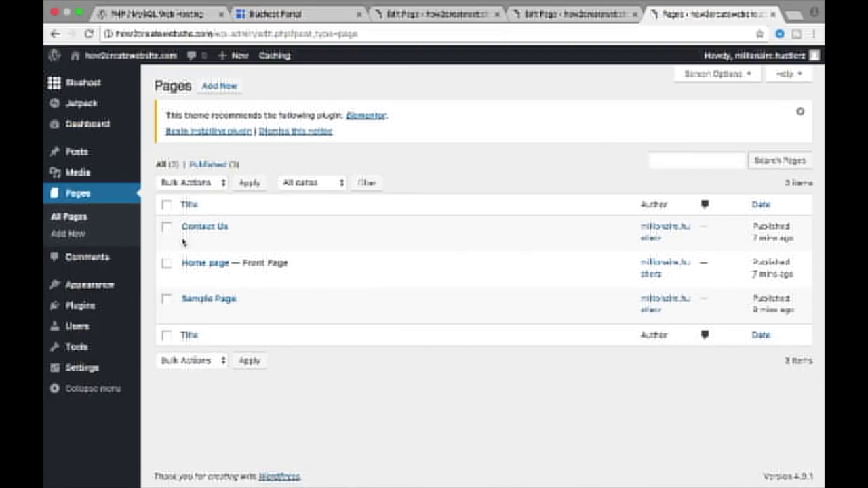
{"action": "mouse_move", "coordinate": [217, 304]}
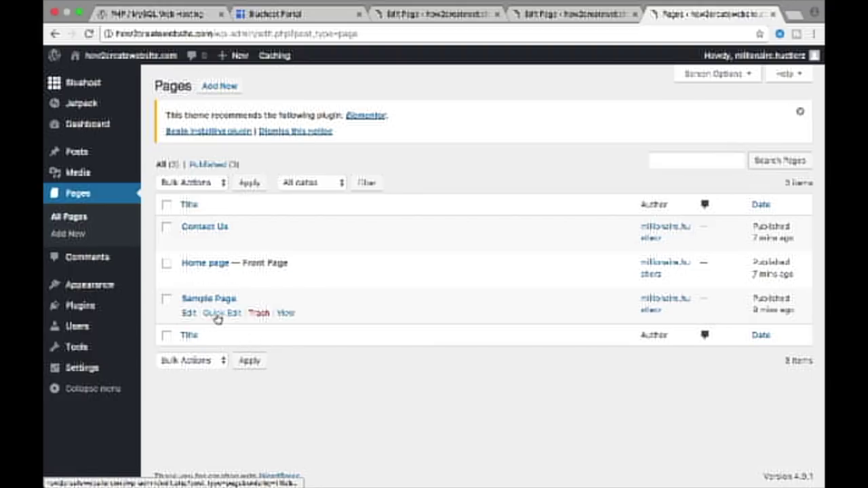
{"action": "left_click", "coordinate": [221, 86]}
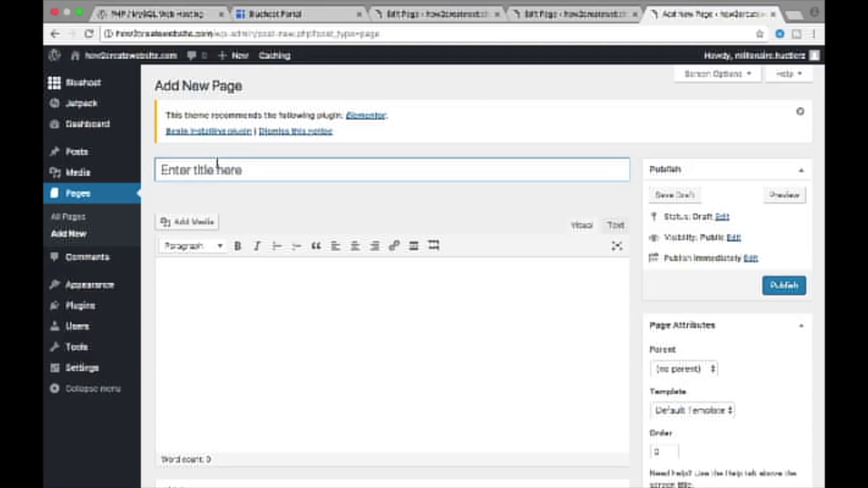
- Title the new page 'About Us' and start the body with 'We help you create a website'
{"action": "left_click", "coordinate": [217, 163]}
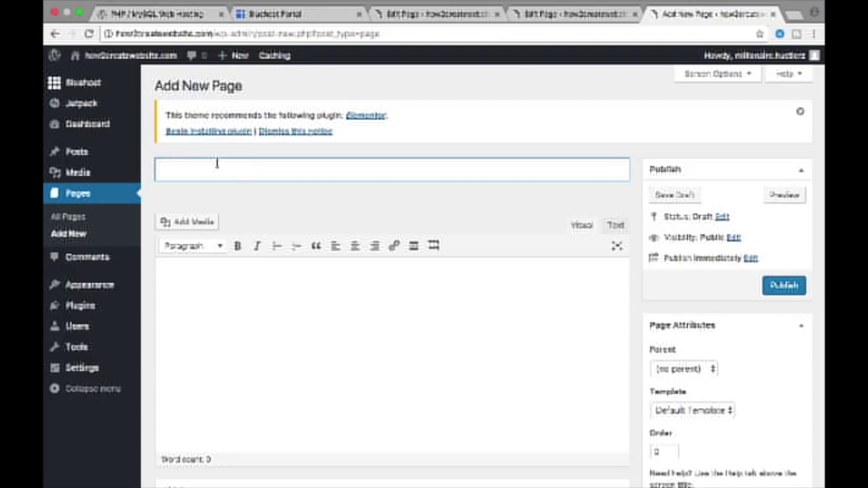
{"action": "type", "text": "About "}
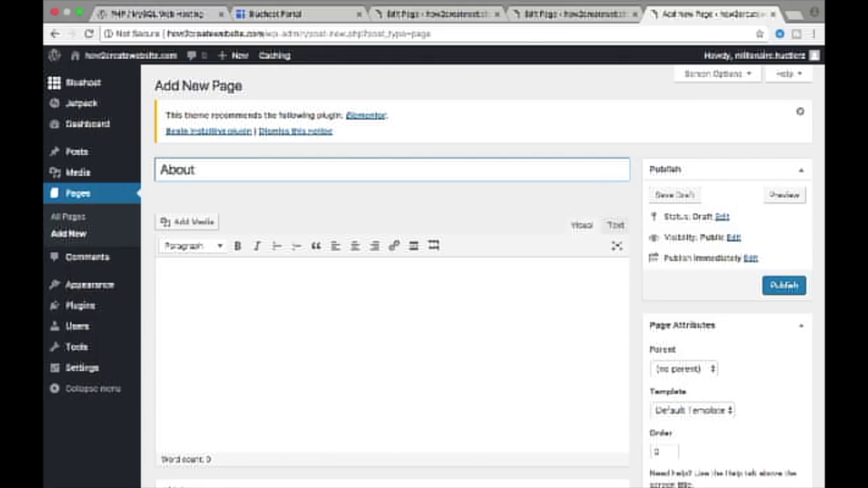
{"action": "type", "text": "Us"}
{"action": "left_click", "coordinate": [238, 279]}
{"action": "type", "text": "W"}
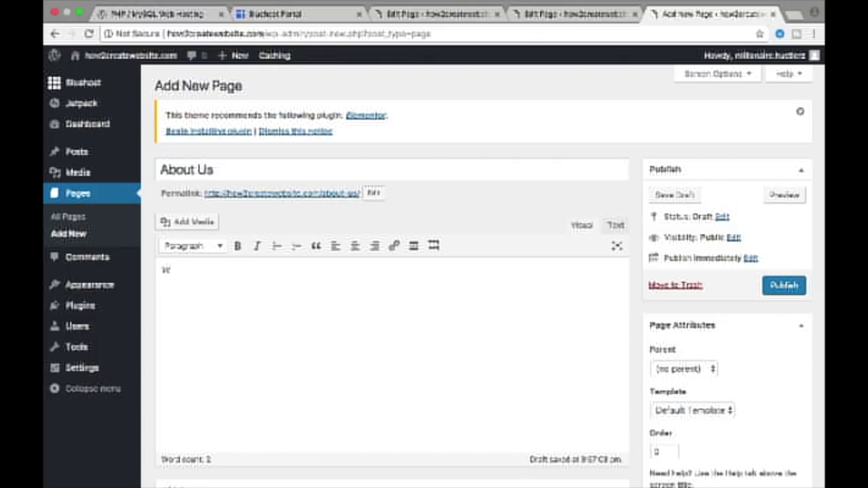
{"action": "type", "text": "e help yo"}
{"action": "type", "text": "u creat"}
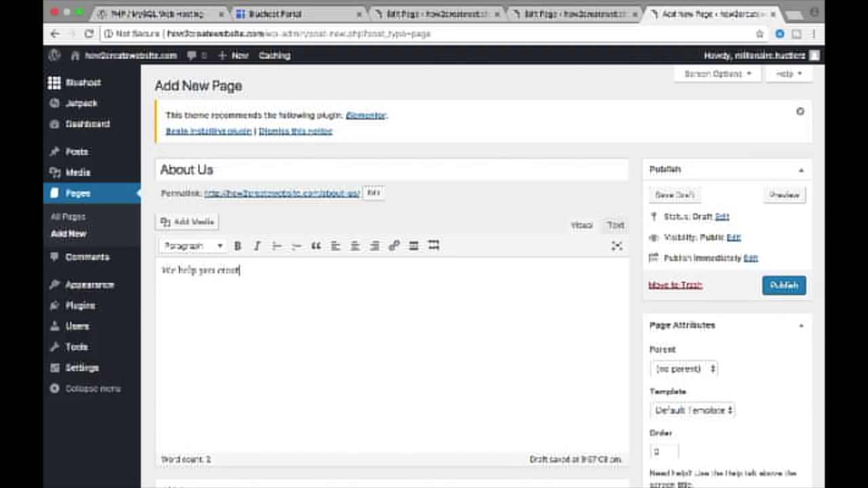
{"action": "type", "text": "e a web"}
{"action": "type", "text": "site."}
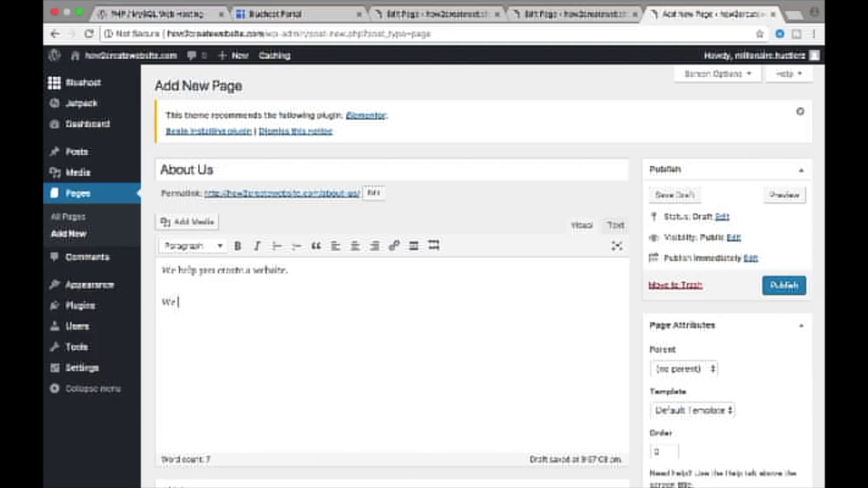
{"action": "type", "text": "help"}
{"action": "type", "text": " you"}
{"action": "type", "text": " do"}
{"action": "type", "text": "decide on"}
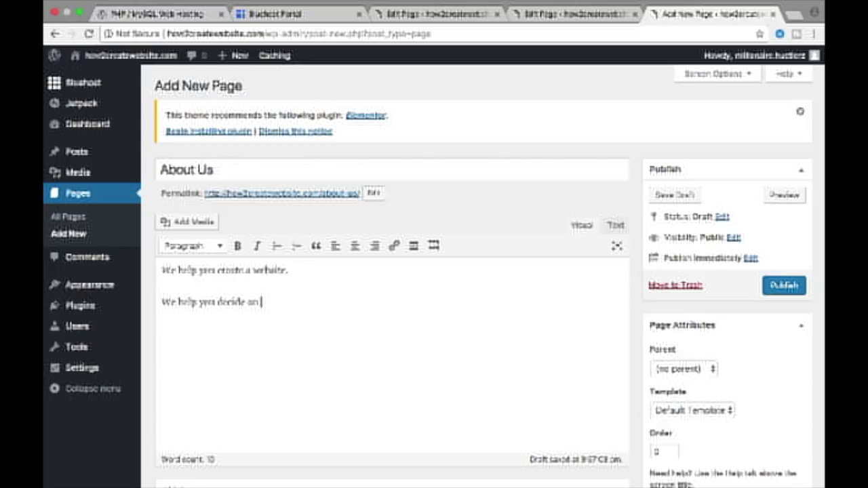
{"action": "type", "text": "wh"}
{"action": "type", "text": " is"}
- Finish the three 'We help you…' lines, including themes best for you, and preview the page
{"action": "key", "text": "BackSpace"}
{"action": "key", "text": "BackSpace"}
{"action": "type", "text": "wordpress we"}
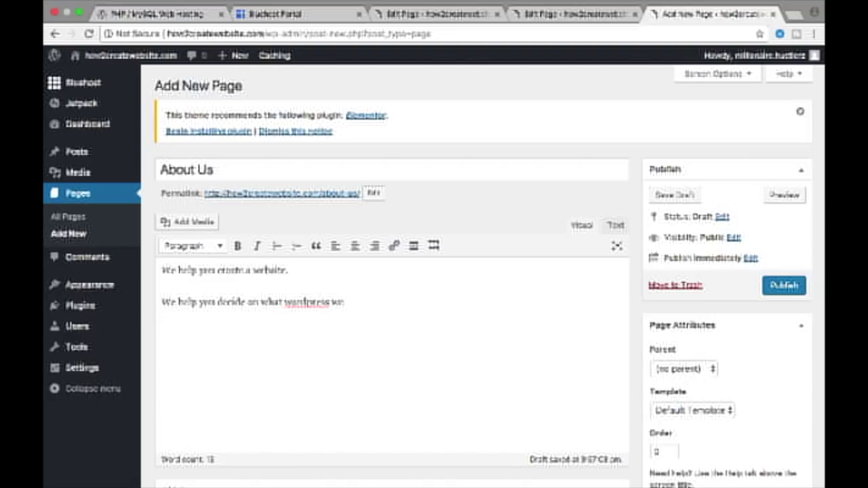
{"action": "type", "text": "bsi"}
{"action": "type", "text": " is he"}
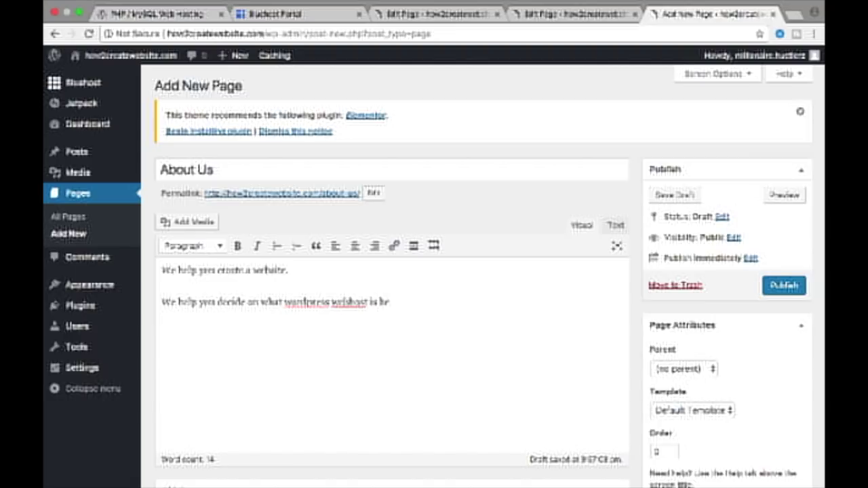
{"action": "type", "text": "or"}
{"action": "type", "text": " you"}
{"action": "type", "text": "We "}
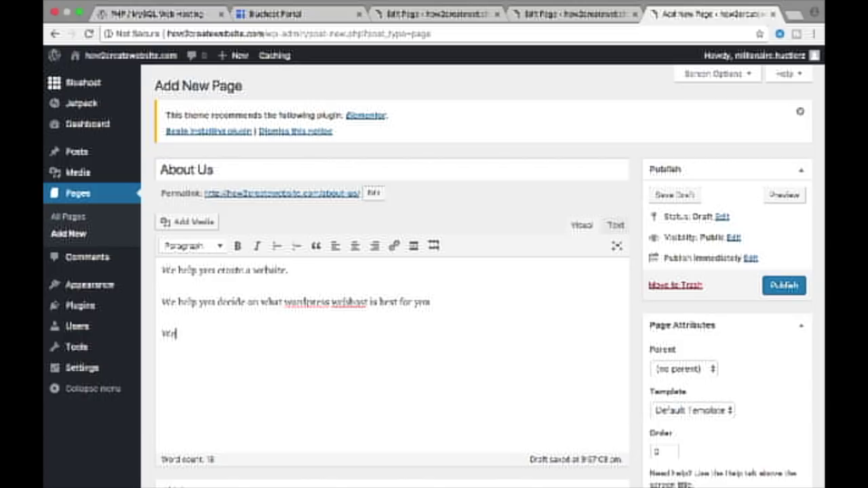
{"action": "type", "text": "help"}
{"action": "type", "text": " you wh"}
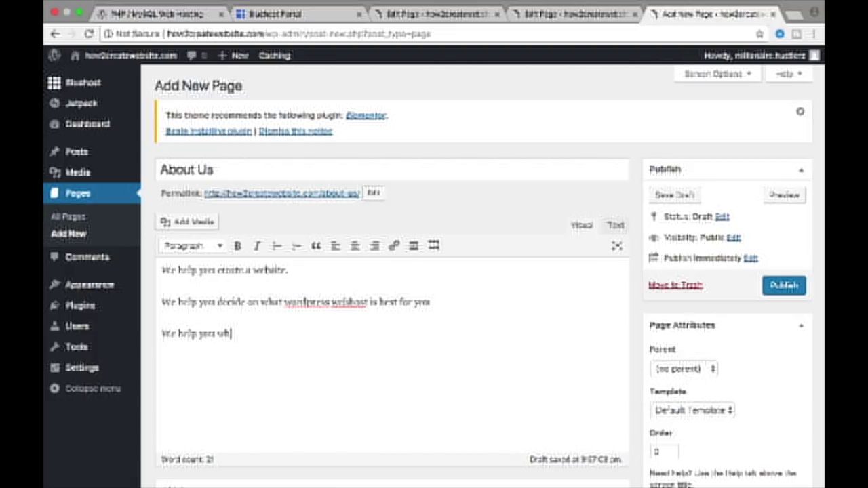
{"action": "type", "text": "a"}
{"action": "type", "text": " he"}
{"action": "type", "text": " prom"}
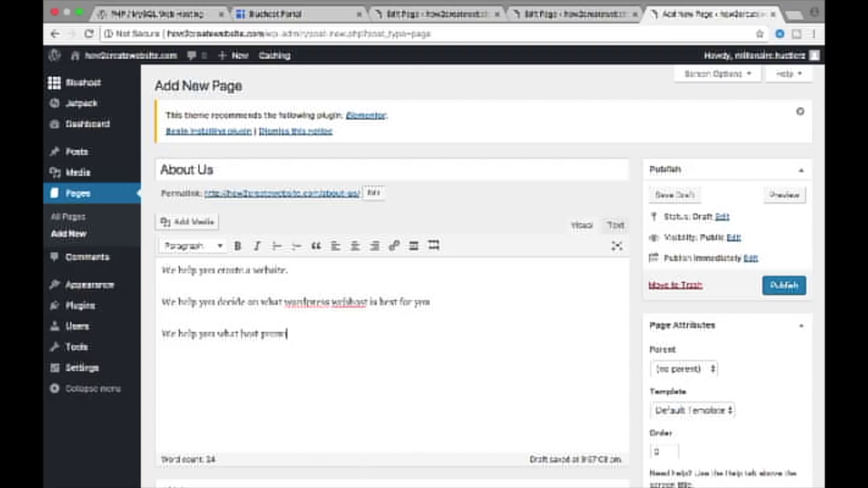
{"action": "type", "text": "ium"}
{"action": "type", "text": " theme"}
{"action": "type", "text": " ho"}
{"action": "key", "text": "BackSpace"}
{"action": "key", "text": "BackSpace"}
{"action": "key", "text": "BackSpace"}
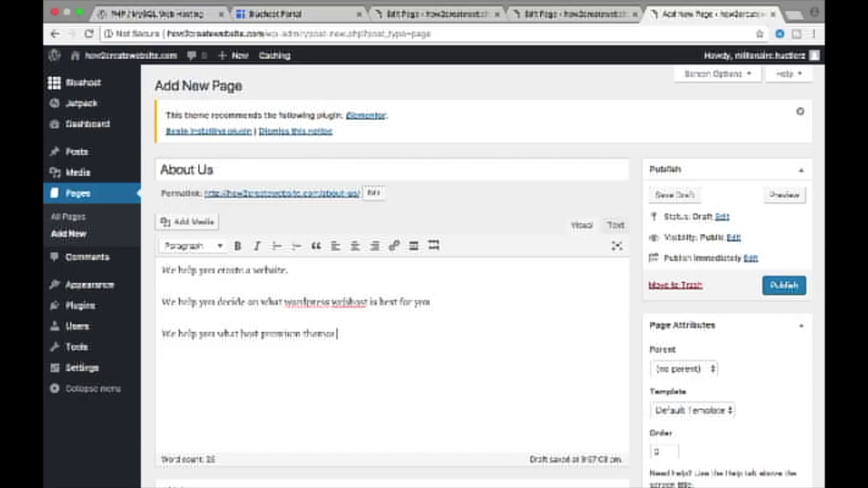
{"action": "type", "text": "re best f"}
{"action": "type", "text": "or you"}
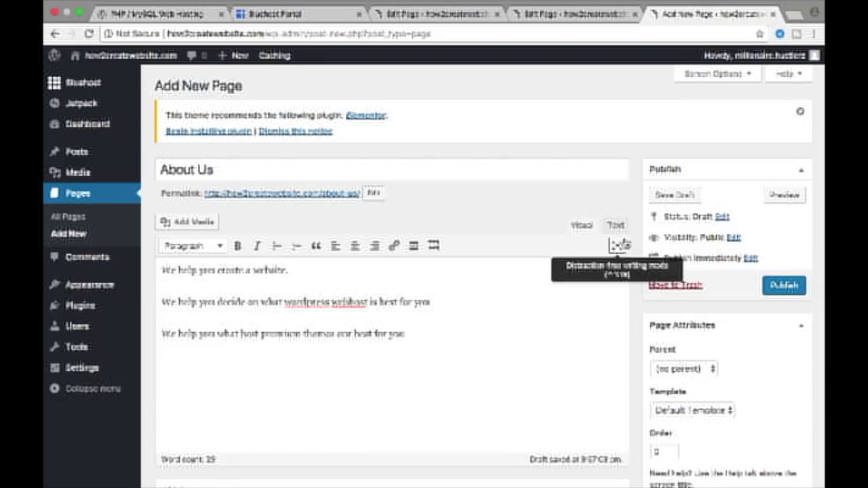
{"action": "left_click", "coordinate": [781, 198]}
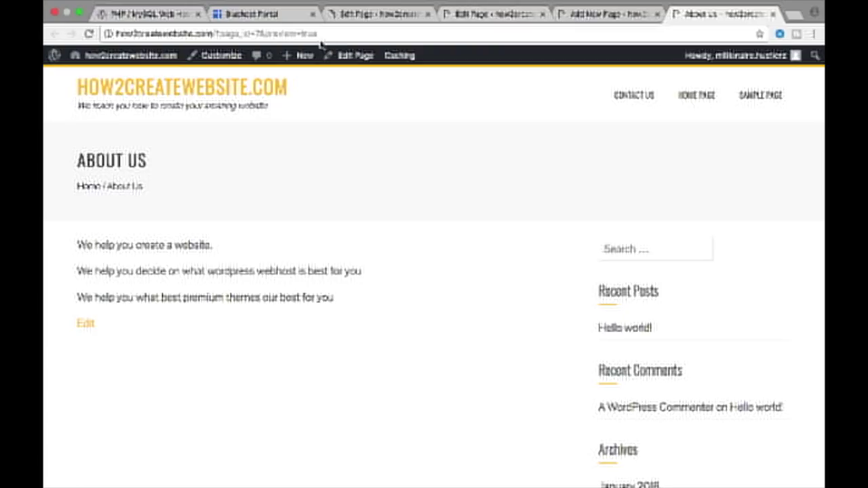
{"action": "mouse_move", "coordinate": [124, 55]}
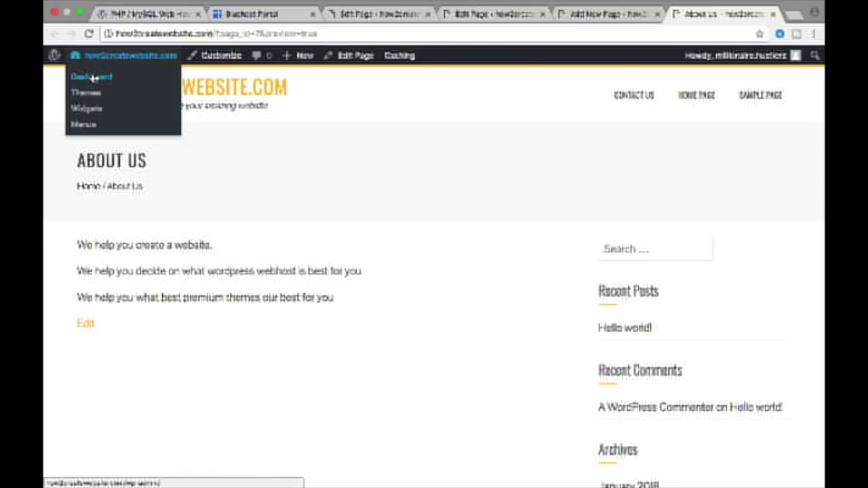
- Publish About Us, then view the live site's About Us, Home Page and Contact Us pages
{"action": "left_click", "coordinate": [606, 14]}
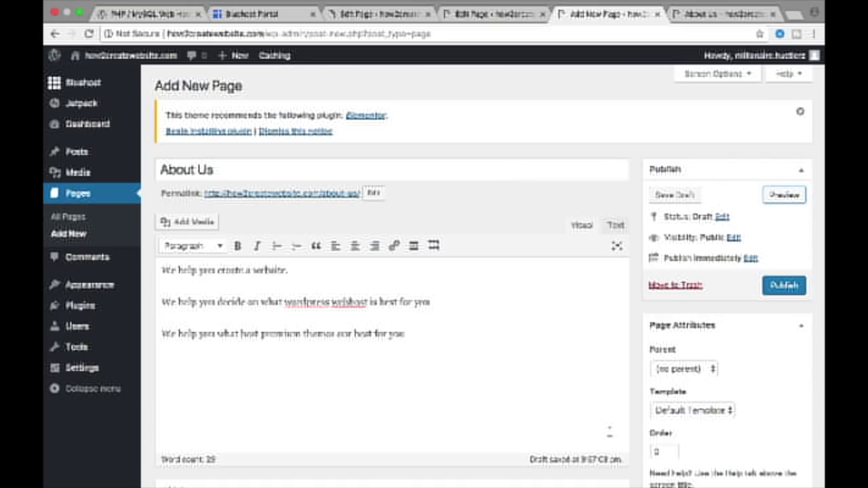
{"action": "left_click", "coordinate": [785, 285]}
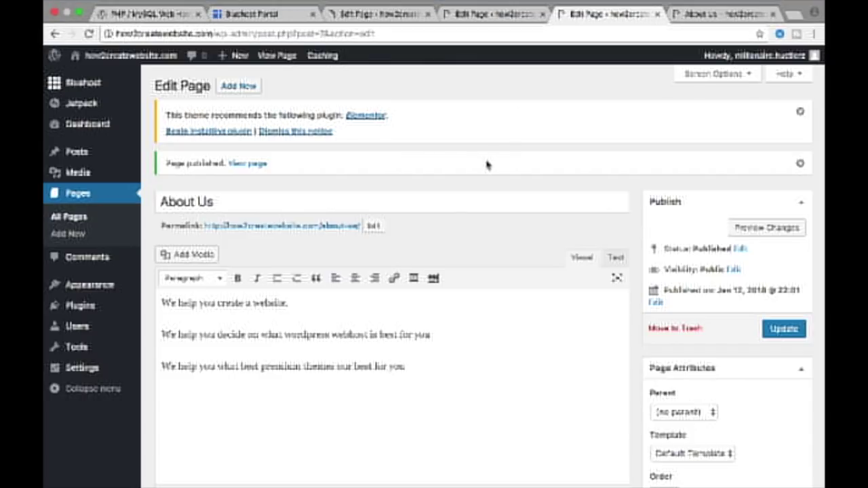
{"action": "mouse_move", "coordinate": [124, 55]}
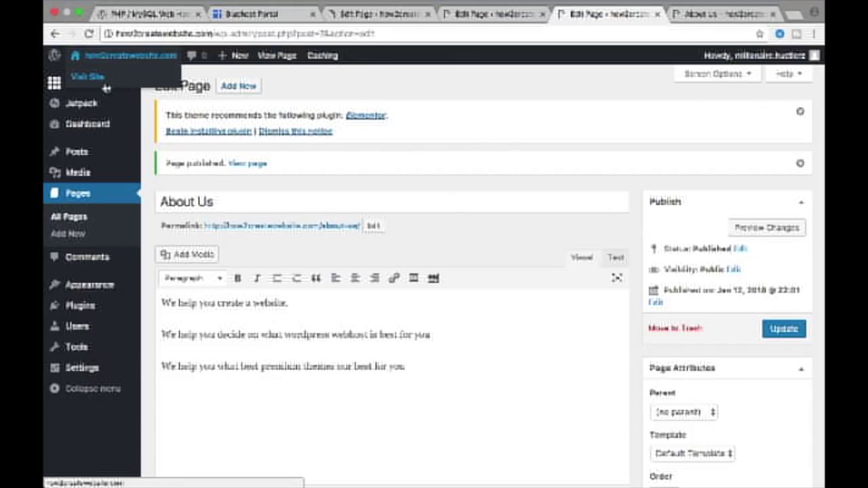
{"action": "left_click", "coordinate": [88, 77]}
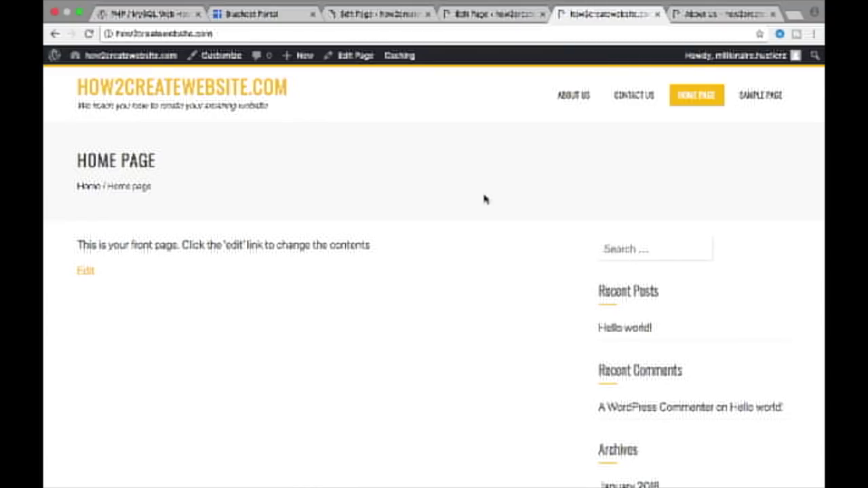
{"action": "left_click", "coordinate": [571, 103]}
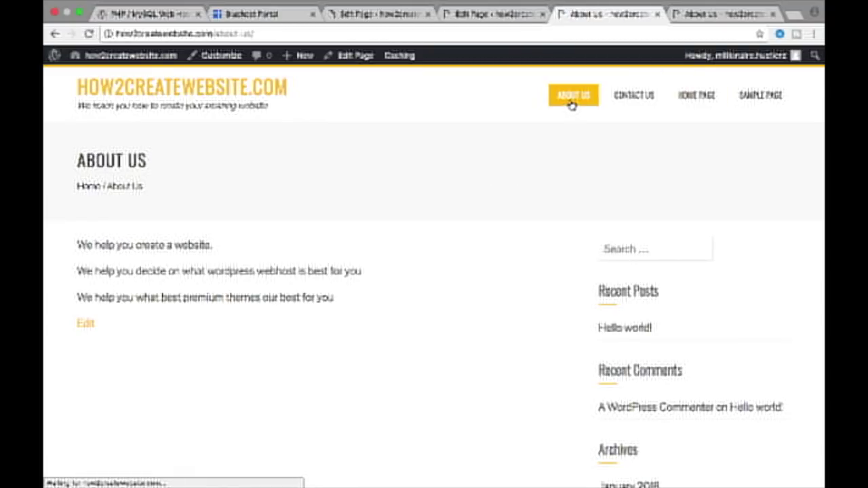
{"action": "left_click", "coordinate": [698, 97]}
{"action": "left_click", "coordinate": [639, 98]}
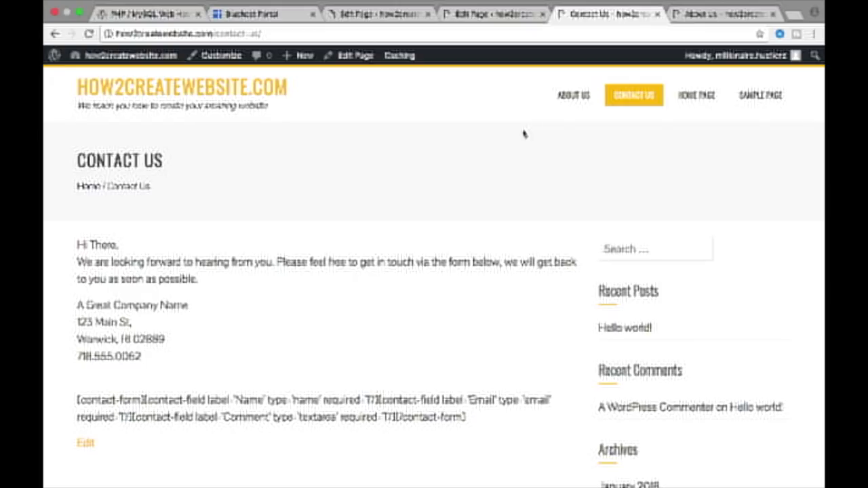
- Replace Contact Us's old greeting and address with a 'Hi there' greeting and contact invitation
{"action": "left_click", "coordinate": [87, 445]}
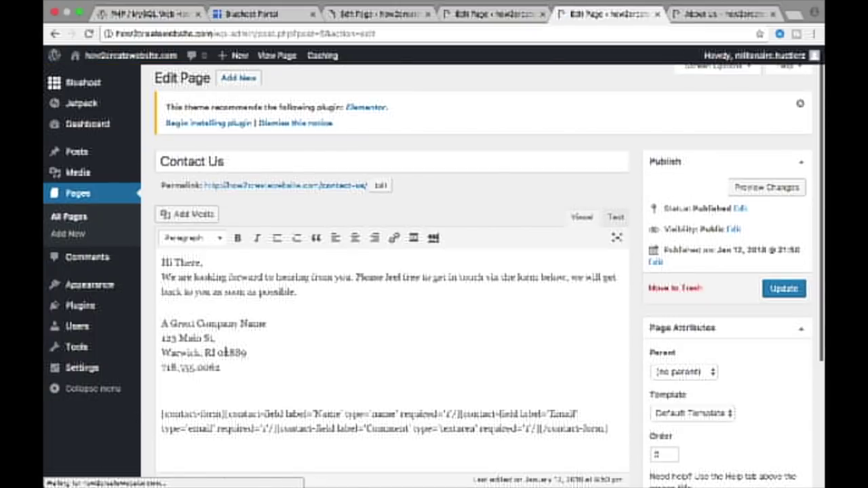
{"action": "left_click_drag", "start_coordinate": [259, 373], "coordinate": [219, 231]}
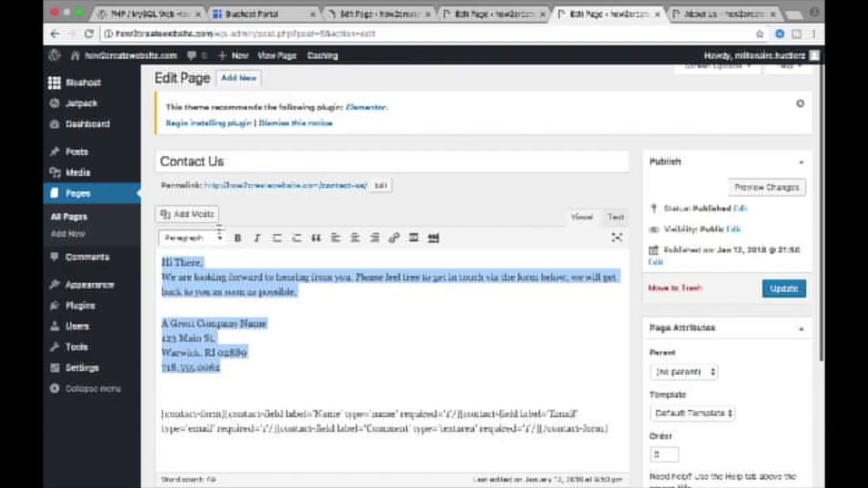
{"action": "key", "text": "BackSpace"}
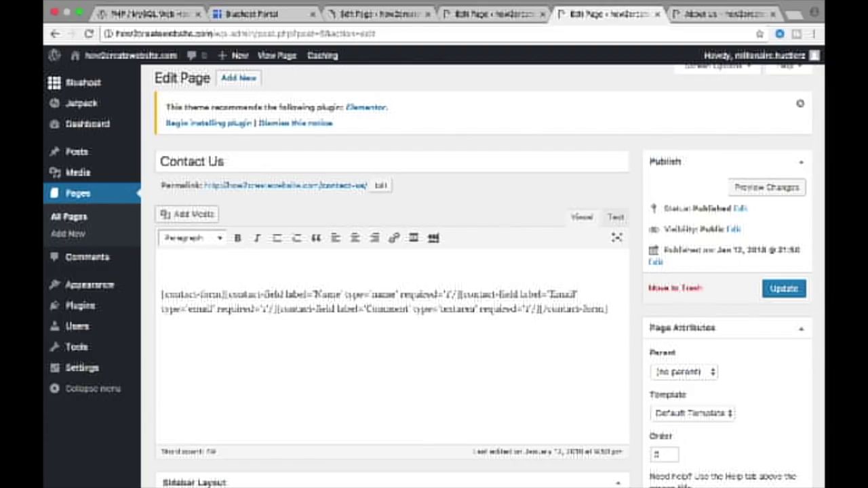
{"action": "type", "text": "Hi there ,"}
{"action": "key", "text": "Return"}
{"action": "type", "text": "We are glad to here from you you could contact us for any question you may have down below"}
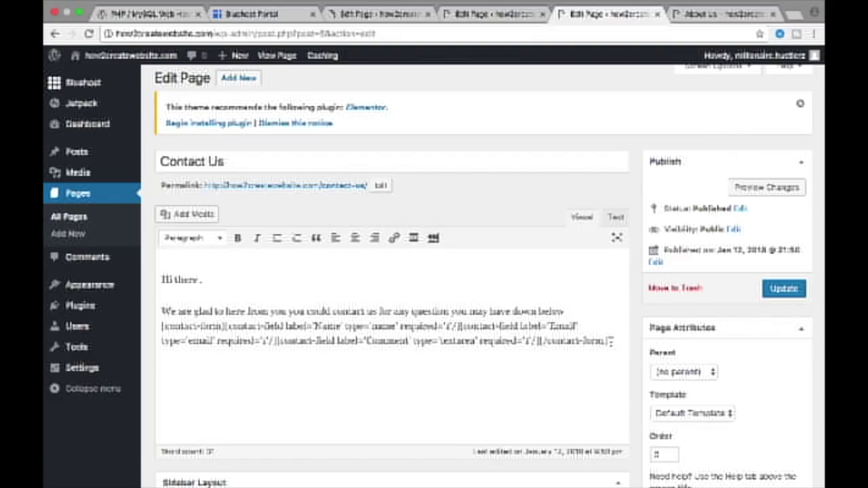
- Delete the leftover form shortcode from Contact Us and update the page
{"action": "key", "text": "BackSpace"}
{"action": "key", "text": "BackSpace"}
{"action": "key", "text": "BackSpace"}
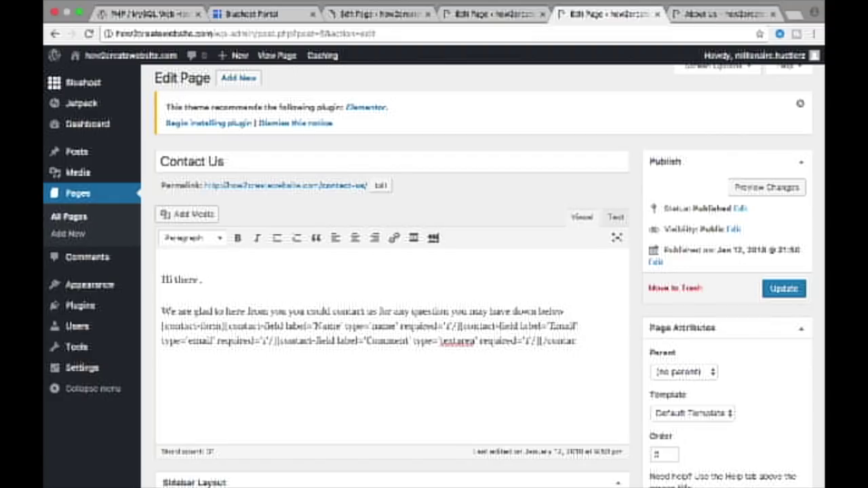
{"action": "key", "text": "BackSpace"}
{"action": "key", "text": "BackSpace"}
{"action": "key", "text": "BackSpace"}
{"action": "key", "text": "BackSpace"}
{"action": "key", "text": "BackSpace"}
{"action": "left_click_drag", "start_coordinate": [587, 346], "coordinate": [434, 323]}
{"action": "left_click", "coordinate": [314, 361]}
{"action": "left_click_drag", "start_coordinate": [537, 341], "coordinate": [154, 328]}
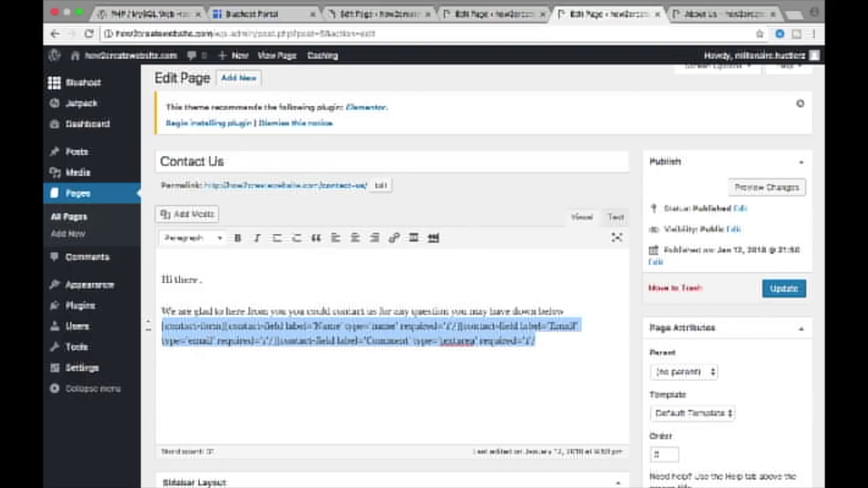
{"action": "key", "text": "BackSpace"}
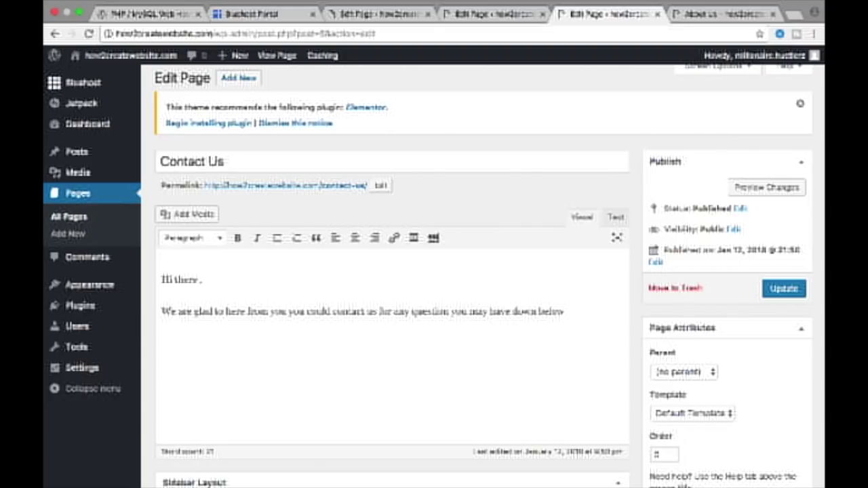
{"action": "left_click", "coordinate": [784, 289]}
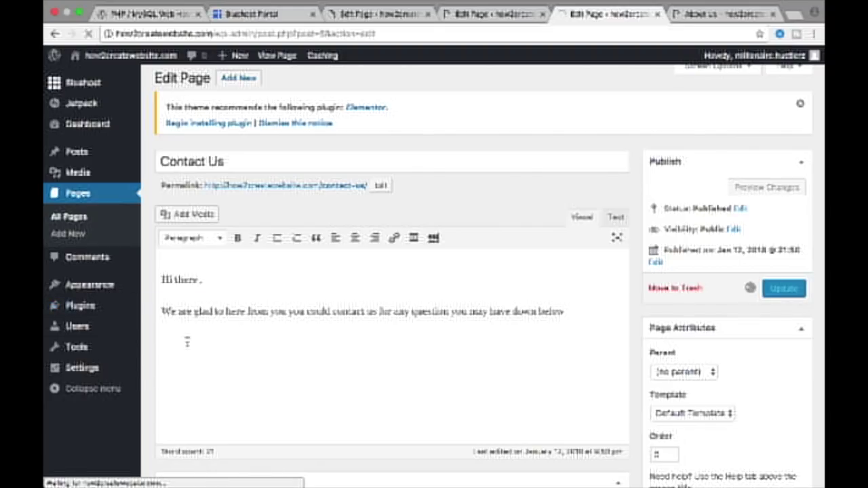
- Install and activate Contact Form 7 from popular plugins, then check it in the installed list
{"action": "left_click", "coordinate": [91, 307]}
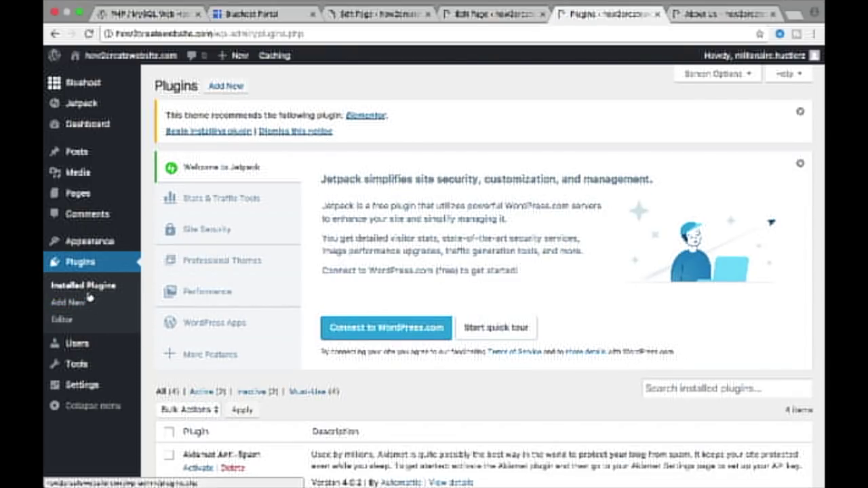
{"action": "left_click", "coordinate": [84, 307]}
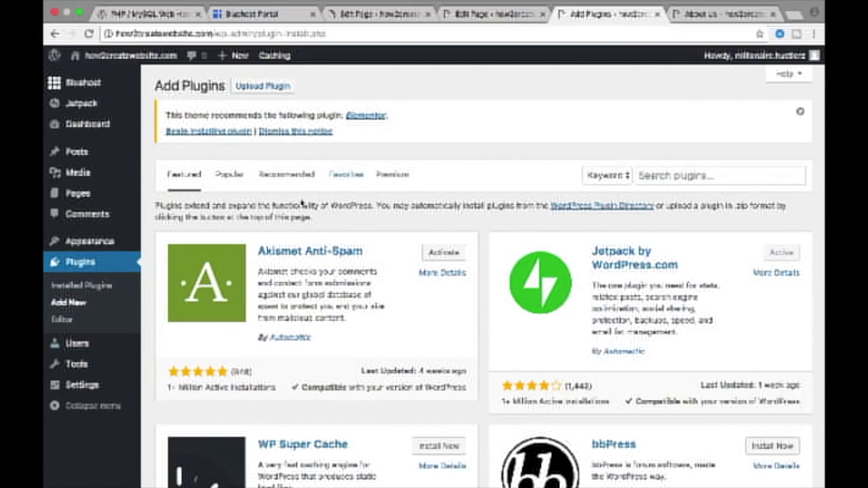
{"action": "left_click", "coordinate": [235, 176]}
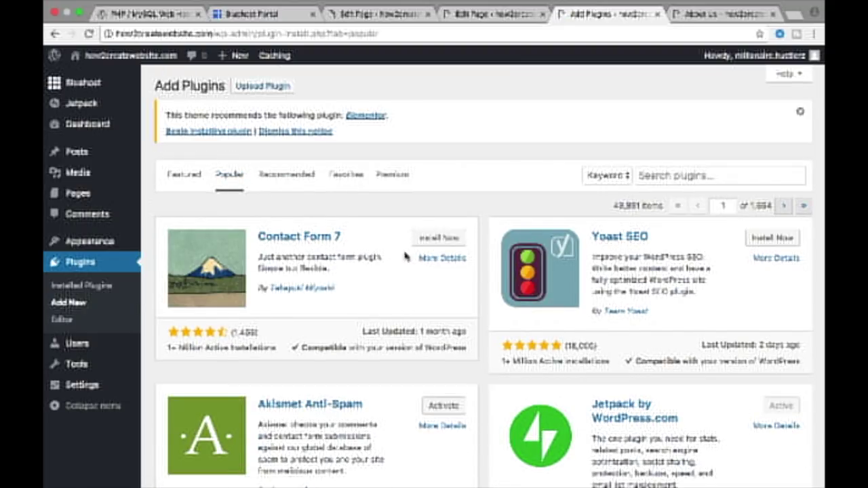
{"action": "left_click", "coordinate": [450, 240]}
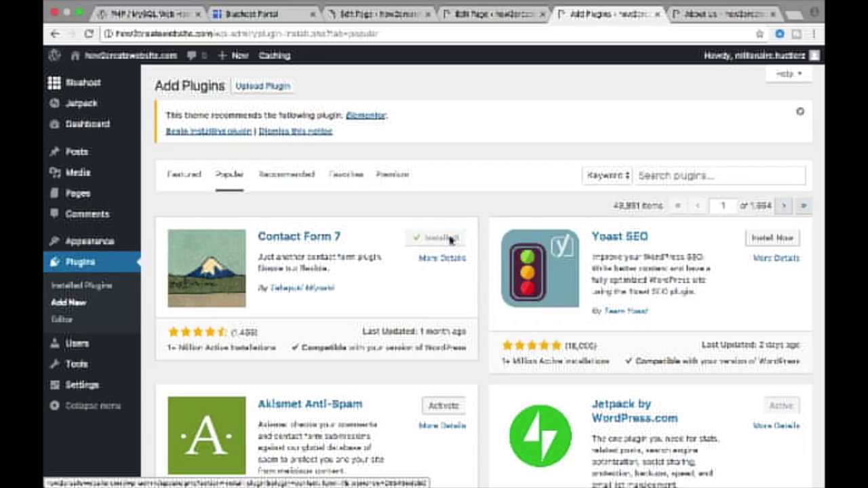
{"action": "left_click", "coordinate": [451, 240]}
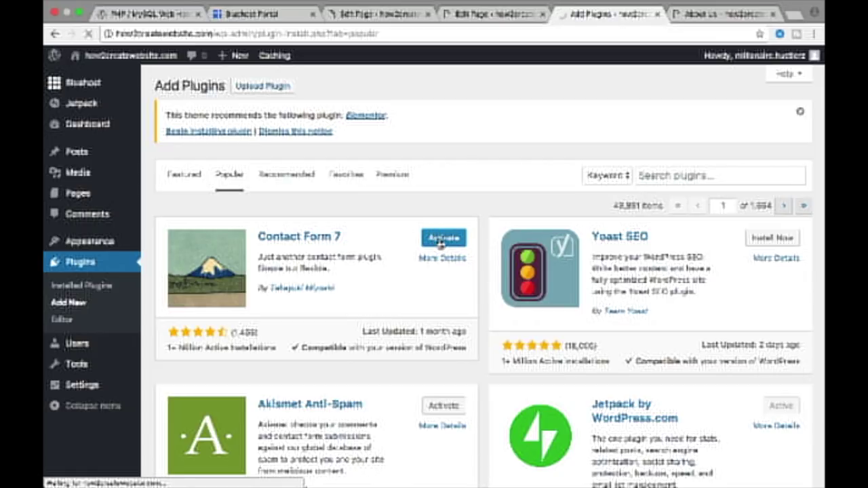
{"action": "scroll", "coordinate": [439, 239], "scroll_direction": "down", "scroll_amount": 1}
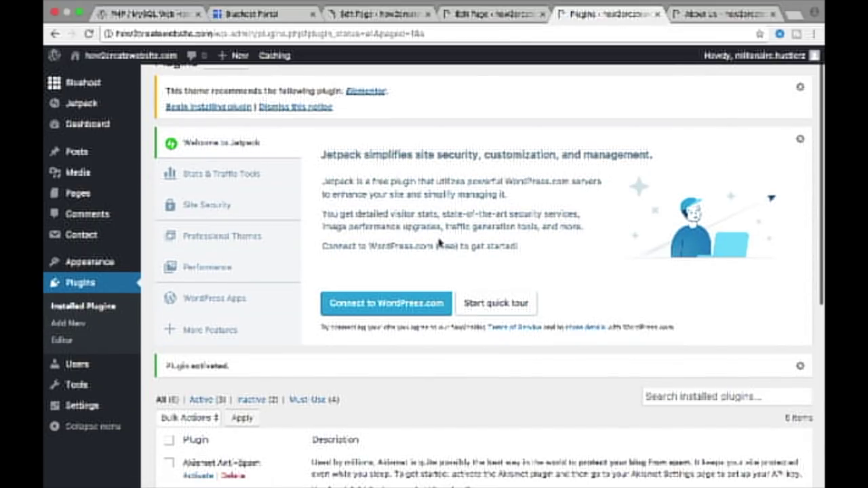
{"action": "scroll", "coordinate": [439, 241], "scroll_direction": "down", "scroll_amount": 2}
{"action": "scroll", "coordinate": [439, 241], "scroll_direction": "down", "scroll_amount": 3}
{"action": "scroll", "coordinate": [439, 243], "scroll_direction": "down", "scroll_amount": 2}
{"action": "scroll", "coordinate": [440, 243], "scroll_direction": "down", "scroll_amount": 1}
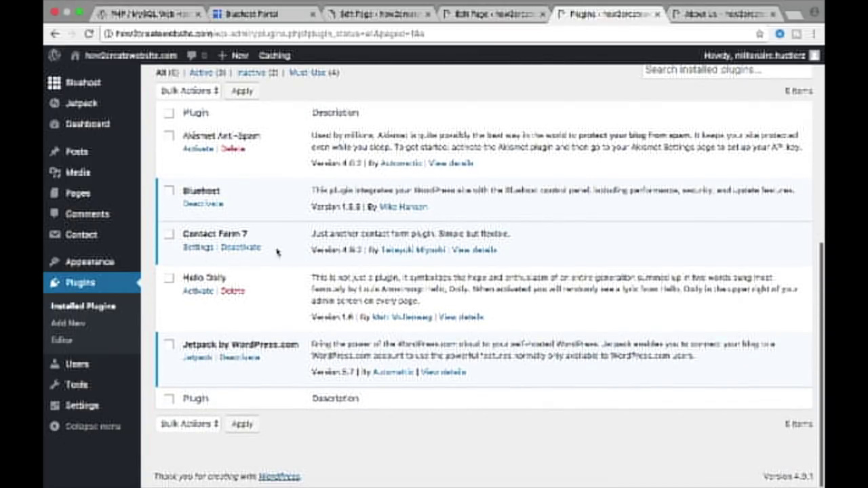
- Copy the Contact form 1 shortcode from Contact Form 7 and go to the Pages list
{"action": "left_click", "coordinate": [198, 250]}
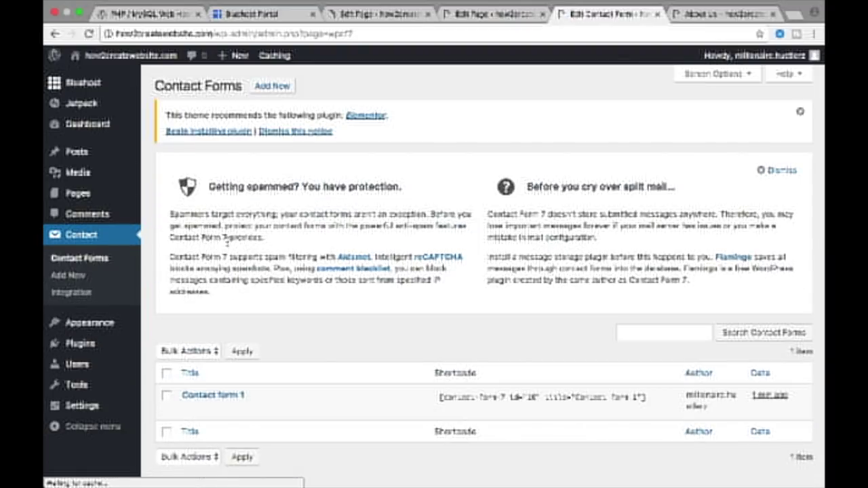
{"action": "left_click", "coordinate": [442, 398]}
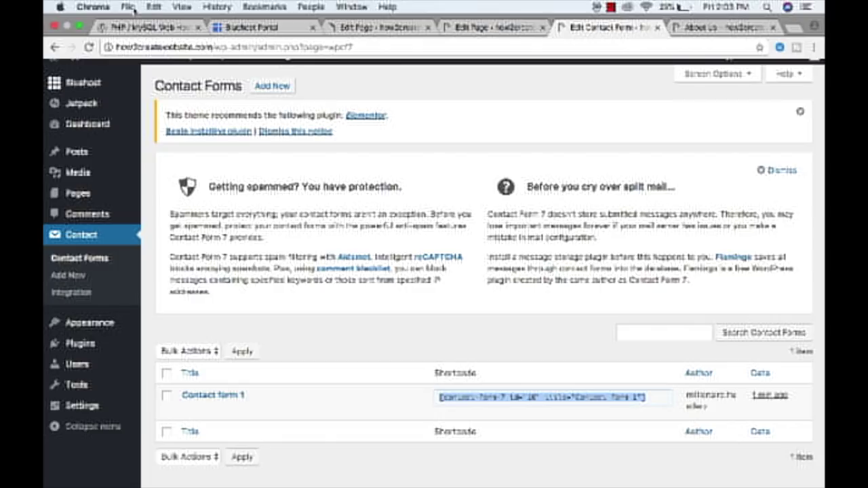
{"action": "left_click", "coordinate": [133, 7]}
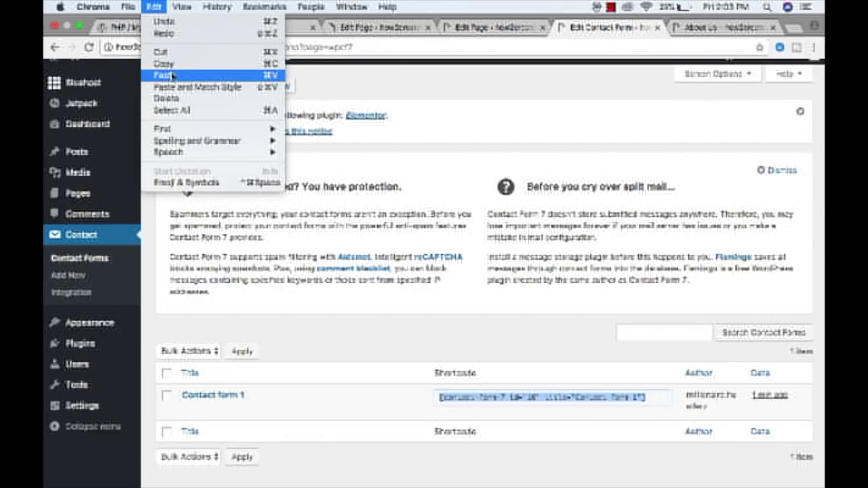
{"action": "left_click", "coordinate": [172, 76]}
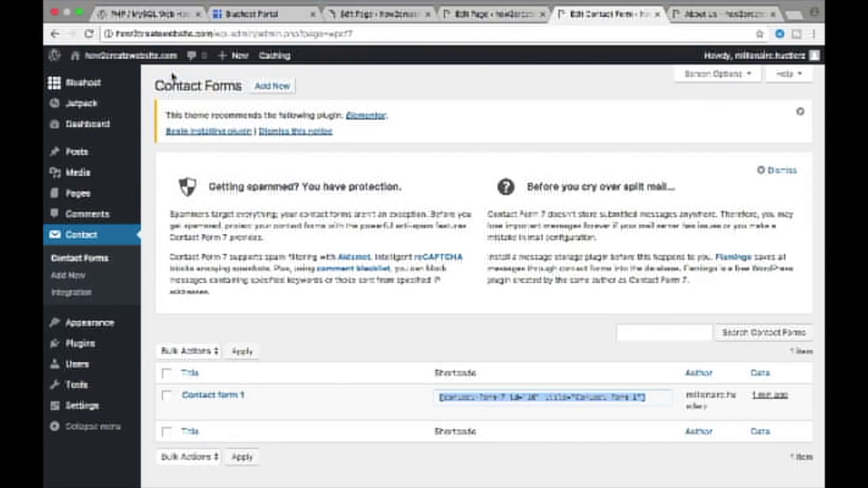
{"action": "left_click", "coordinate": [153, 7]}
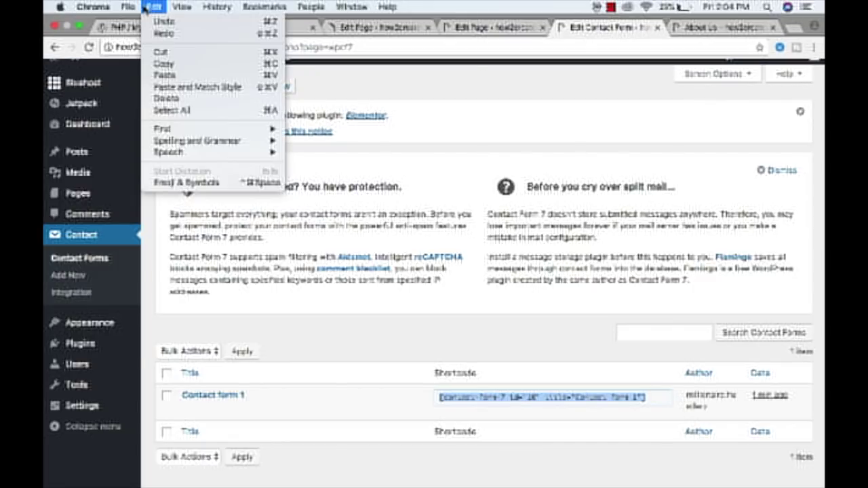
{"action": "left_click", "coordinate": [160, 66]}
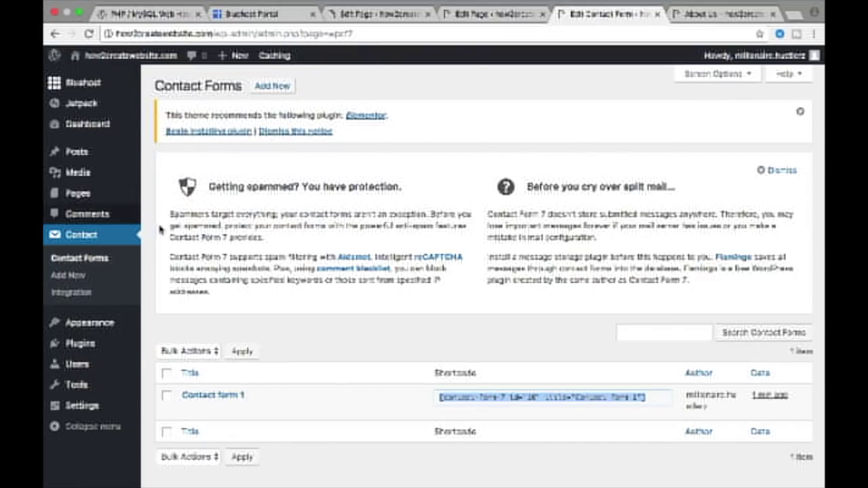
{"action": "left_click", "coordinate": [78, 194]}
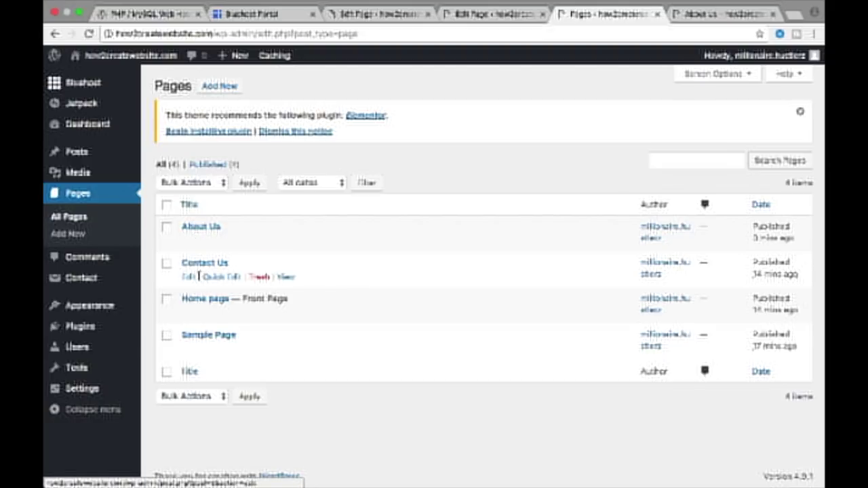
- Paste the Contact form 1 shortcode under the Contact Us greeting and update the page
{"action": "left_click", "coordinate": [190, 278]}
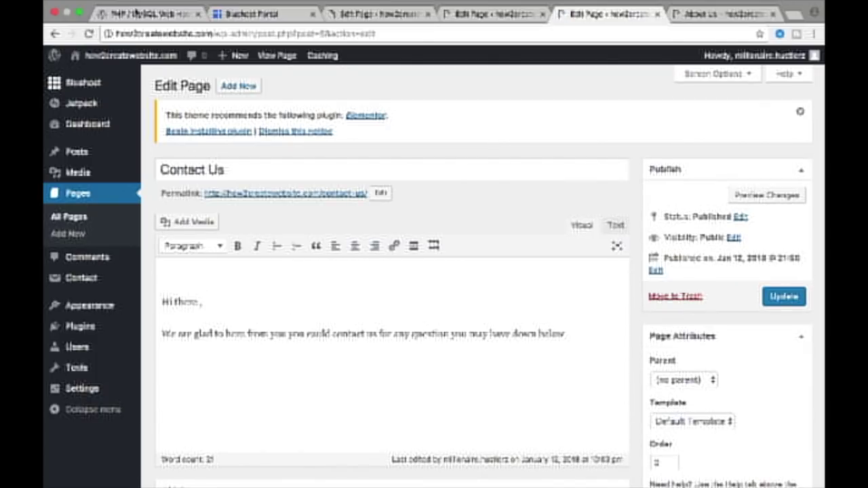
{"action": "left_click", "coordinate": [127, 7]}
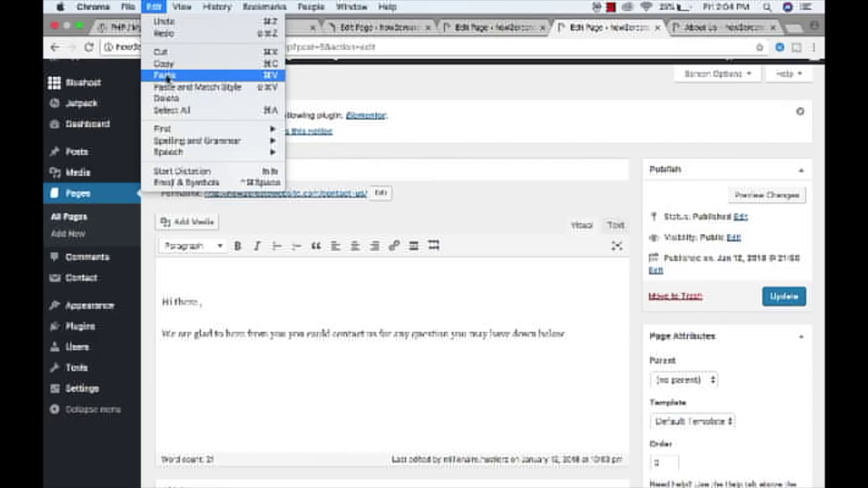
{"action": "left_click", "coordinate": [167, 76]}
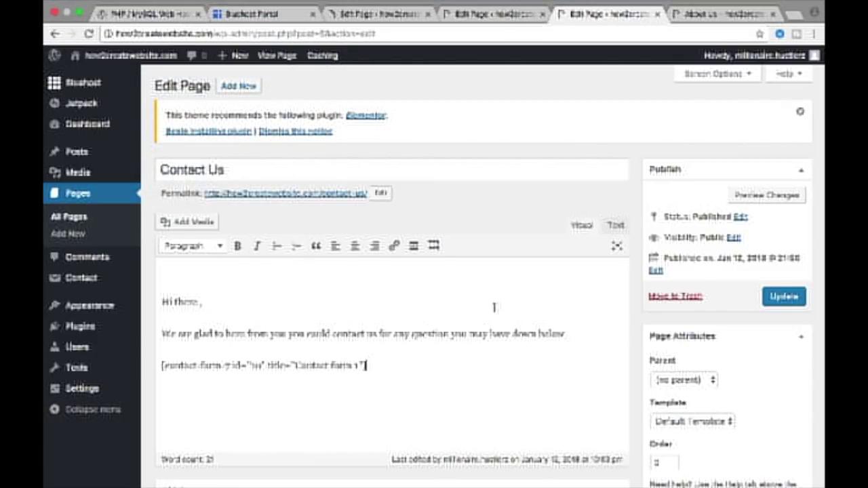
{"action": "left_click", "coordinate": [784, 297]}
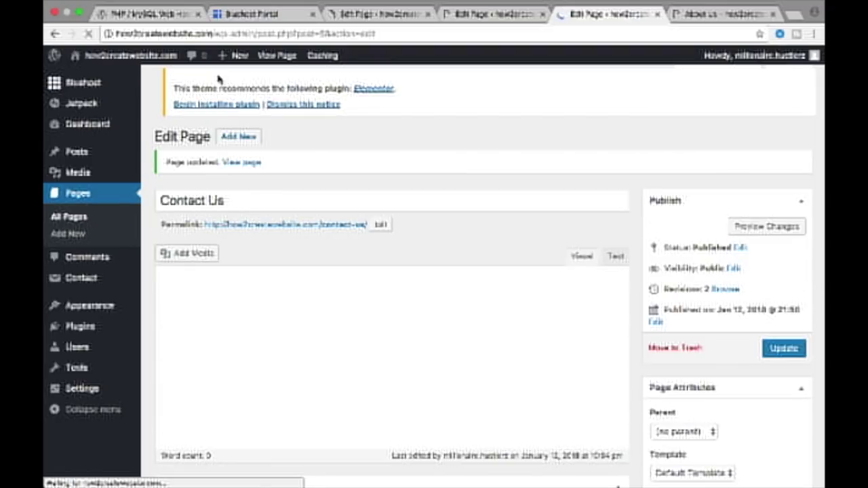
- Open the live Contact Us page and scroll through its name, email, subject and message form
{"action": "left_click", "coordinate": [110, 79]}
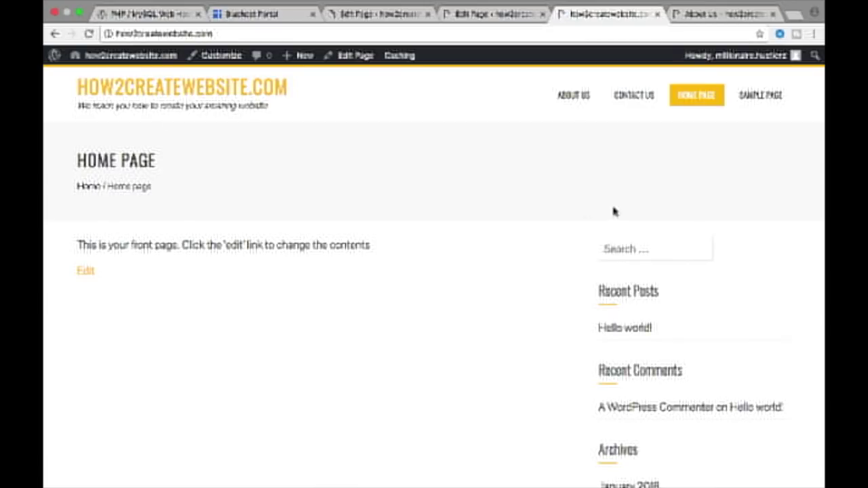
{"action": "left_click", "coordinate": [642, 104]}
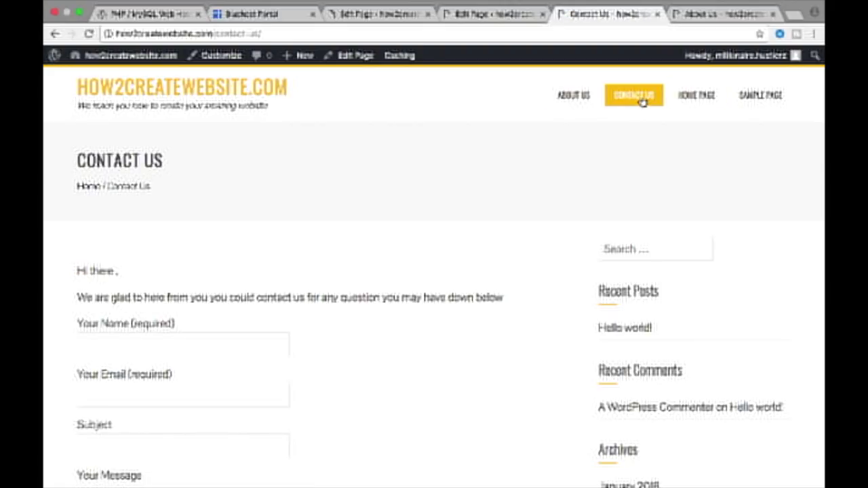
{"action": "scroll", "coordinate": [643, 102], "scroll_direction": "down", "scroll_amount": 1}
{"action": "scroll", "coordinate": [643, 102], "scroll_direction": "down", "scroll_amount": 1}
{"action": "scroll", "coordinate": [641, 101], "scroll_direction": "down", "scroll_amount": 2}
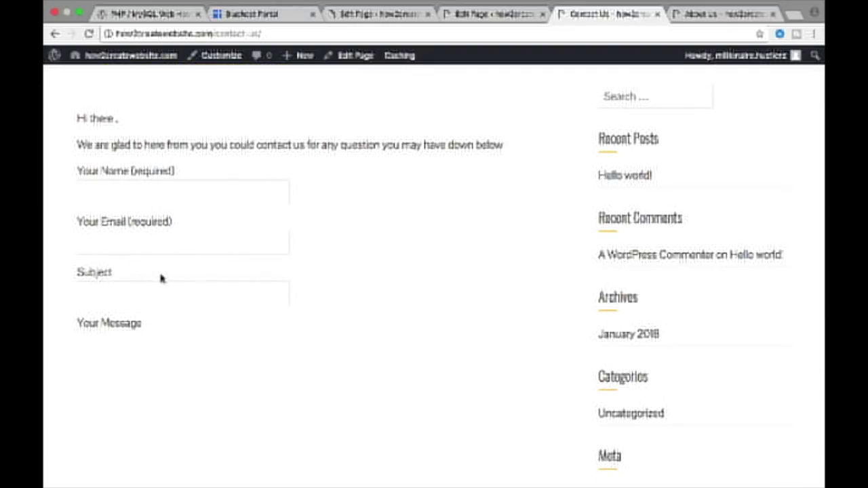
{"action": "scroll", "coordinate": [92, 287], "scroll_direction": "down", "scroll_amount": 1}
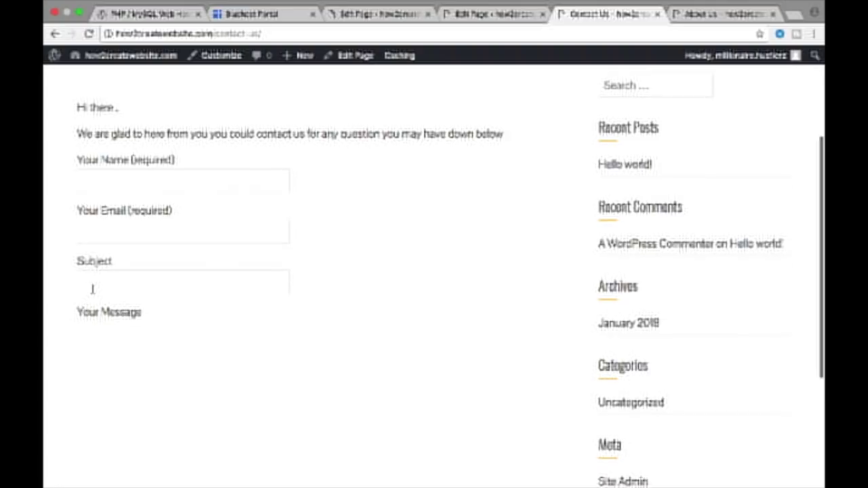
{"action": "scroll", "coordinate": [91, 291], "scroll_direction": "down", "scroll_amount": 1}
{"action": "scroll", "coordinate": [90, 291], "scroll_direction": "down", "scroll_amount": 4}
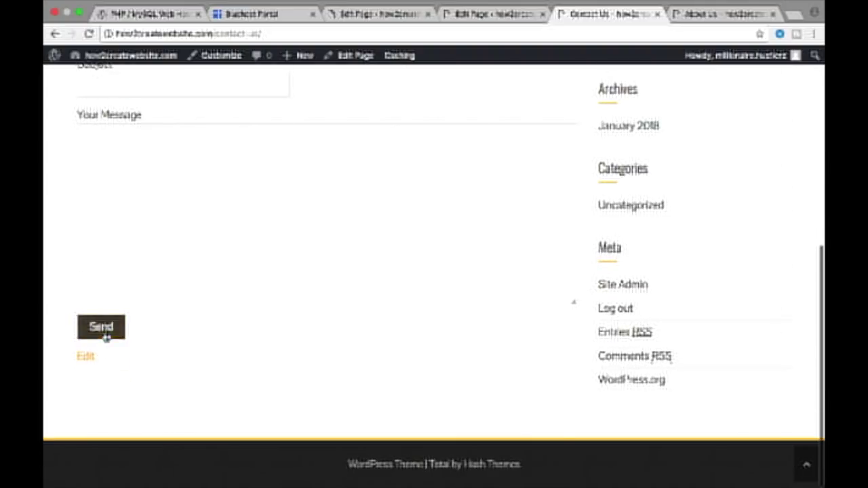
{"action": "scroll", "coordinate": [328, 367], "scroll_direction": "up", "scroll_amount": 1}
{"action": "scroll", "coordinate": [328, 367], "scroll_direction": "up", "scroll_amount": 5}
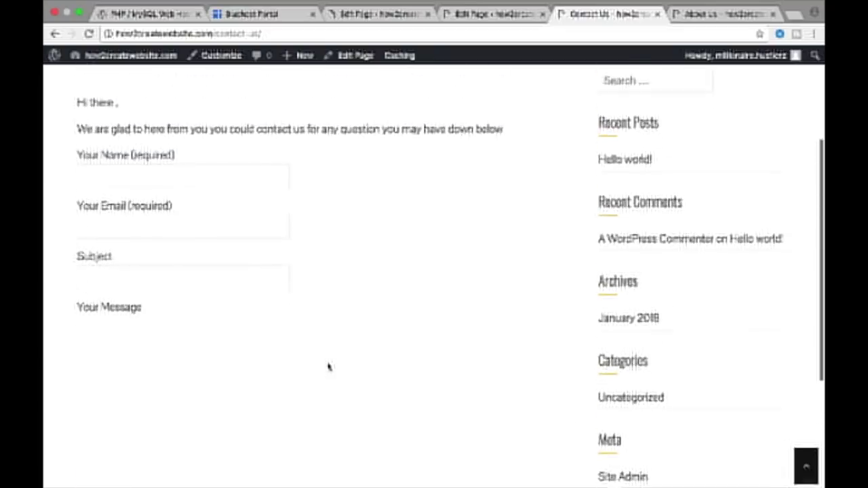
{"action": "scroll", "coordinate": [329, 367], "scroll_direction": "up", "scroll_amount": 5}
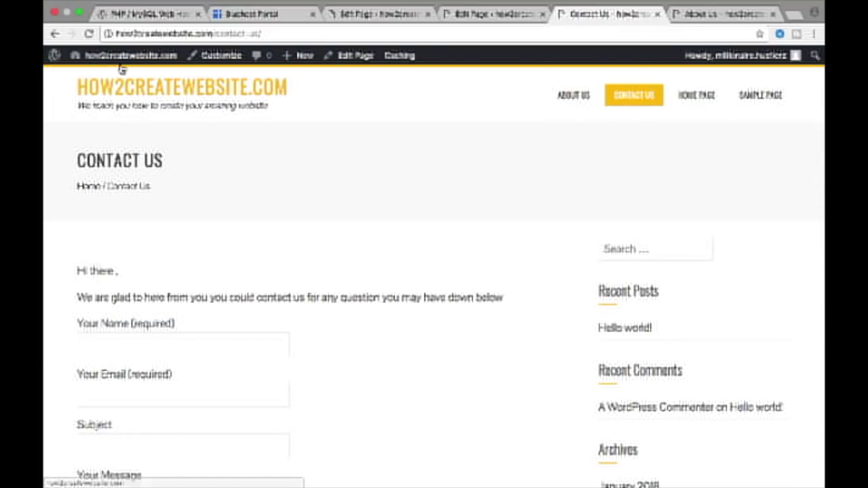
{"action": "mouse_move", "coordinate": [124, 55]}
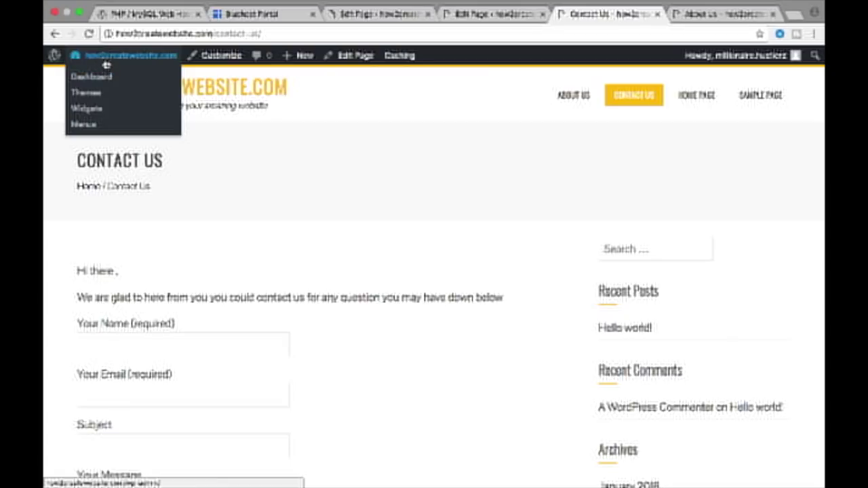
- Return to the admin dashboard and decline the WooCommerce install with Not now
{"action": "left_click", "coordinate": [106, 61]}
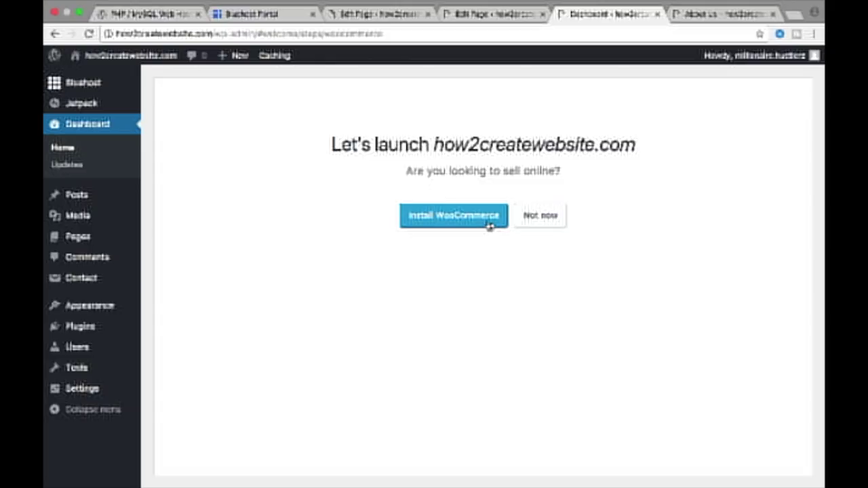
{"action": "left_click", "coordinate": [543, 216]}
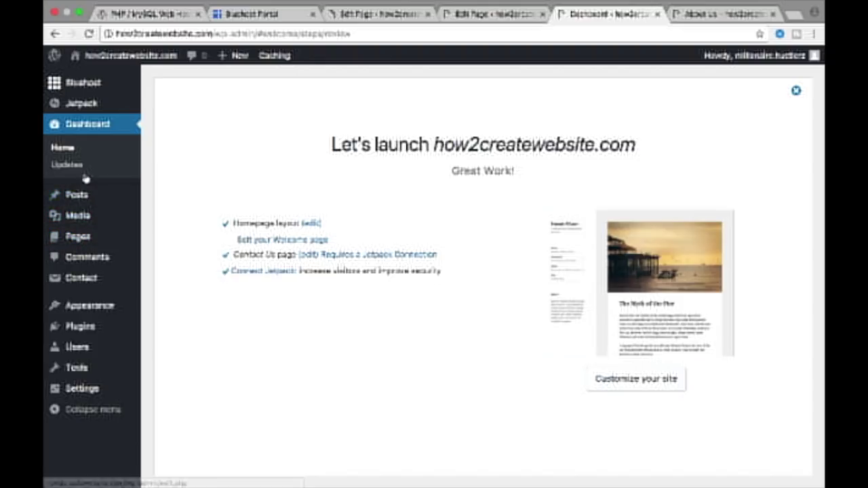
{"action": "mouse_move", "coordinate": [90, 306]}
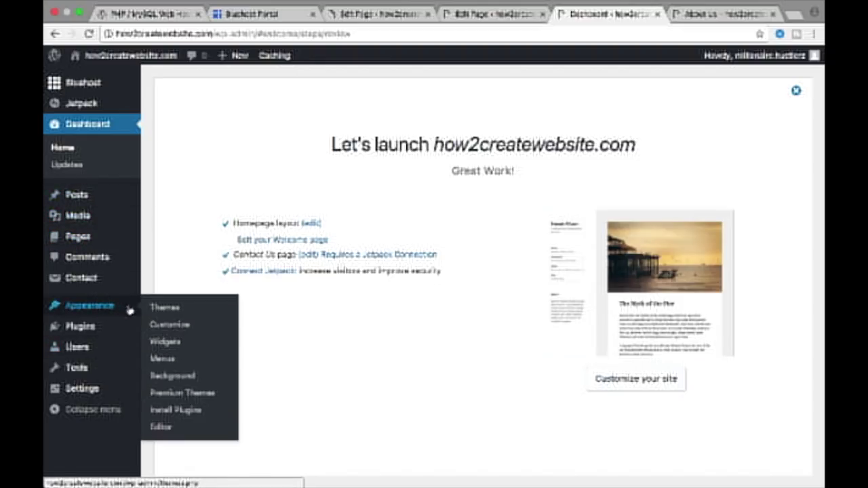
- In the menu editor, move the Home page entry below Contact Us
{"action": "left_click", "coordinate": [177, 359]}
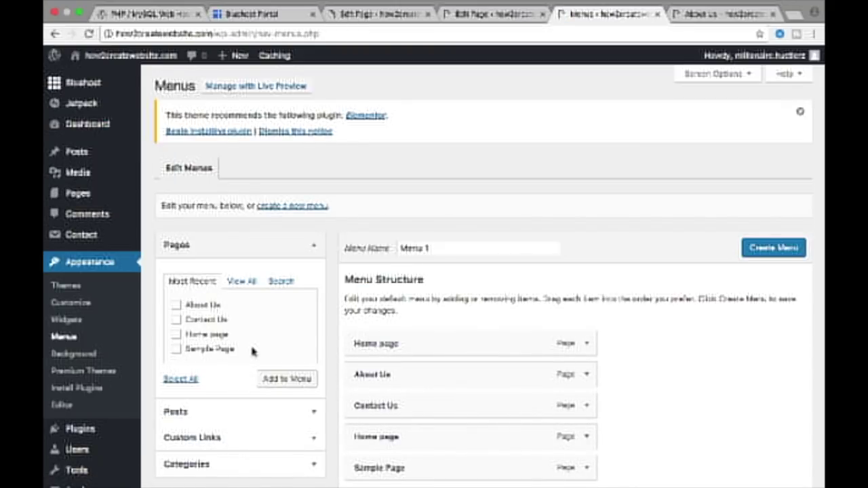
{"action": "scroll", "coordinate": [252, 351], "scroll_direction": "down", "scroll_amount": 2}
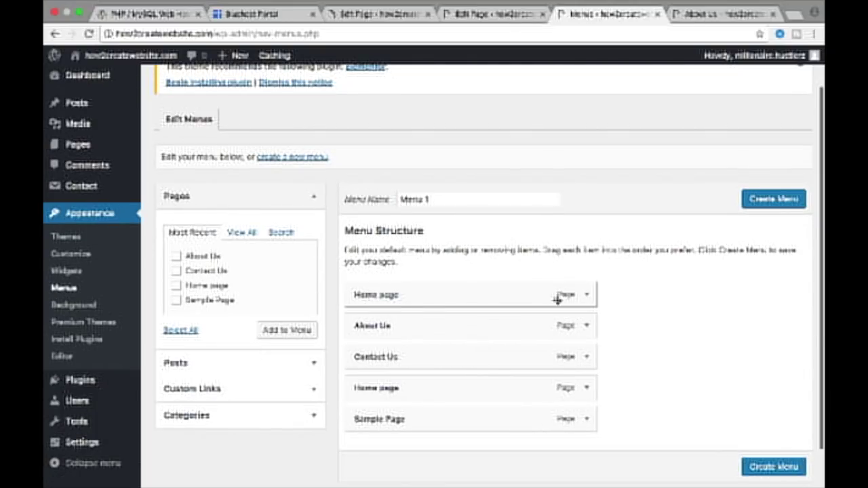
{"action": "left_click_drag", "start_coordinate": [578, 294], "coordinate": [385, 366]}
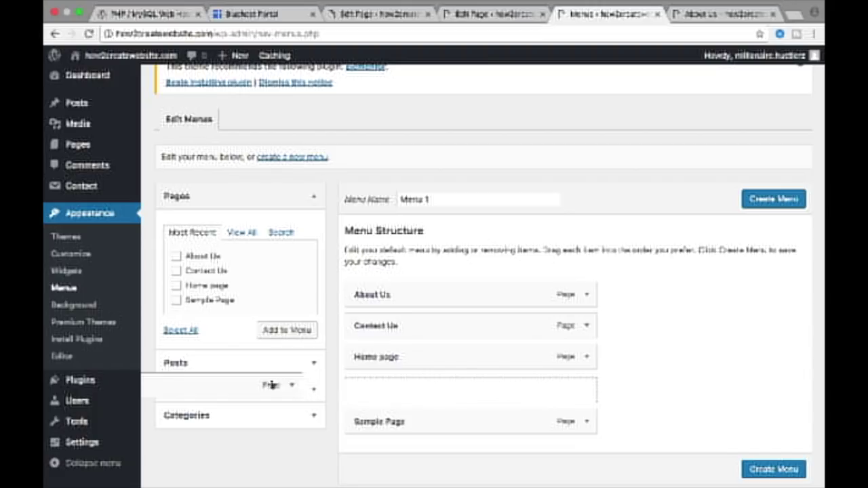
{"action": "left_click_drag", "start_coordinate": [384, 366], "coordinate": [274, 386]}
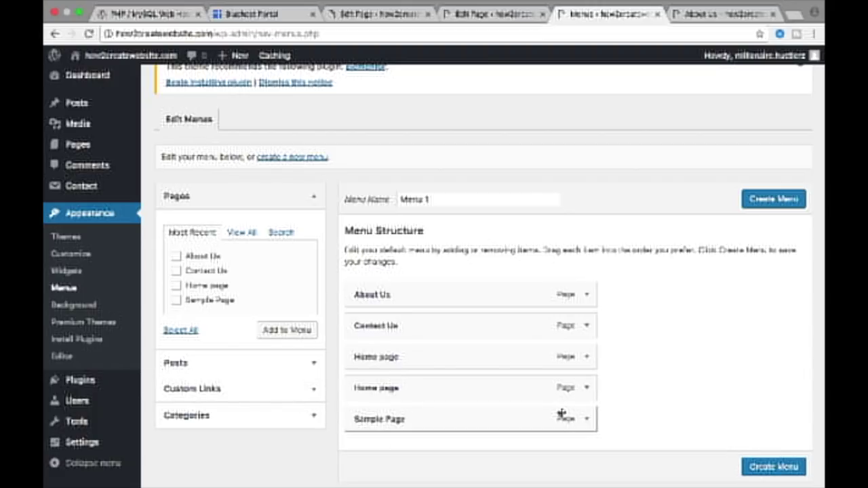
{"action": "left_click", "coordinate": [588, 420]}
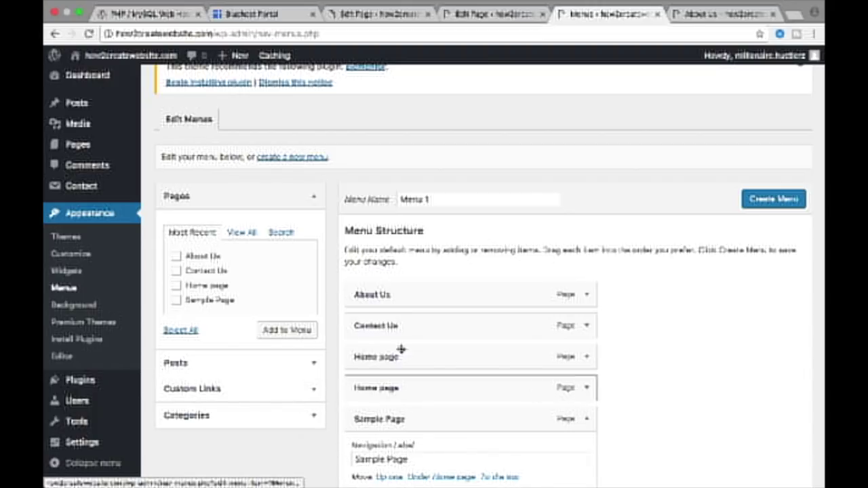
- Add all pages, including Home page and About Us, to the menu
{"action": "left_click", "coordinate": [241, 232]}
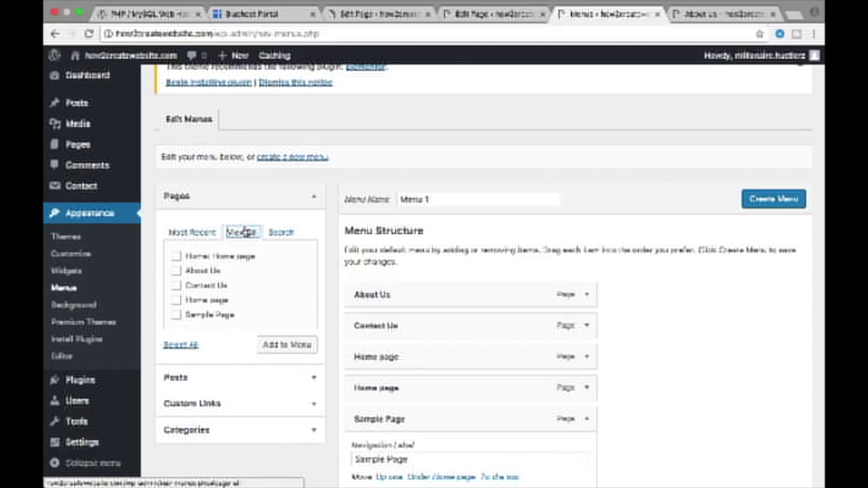
{"action": "left_click", "coordinate": [176, 257]}
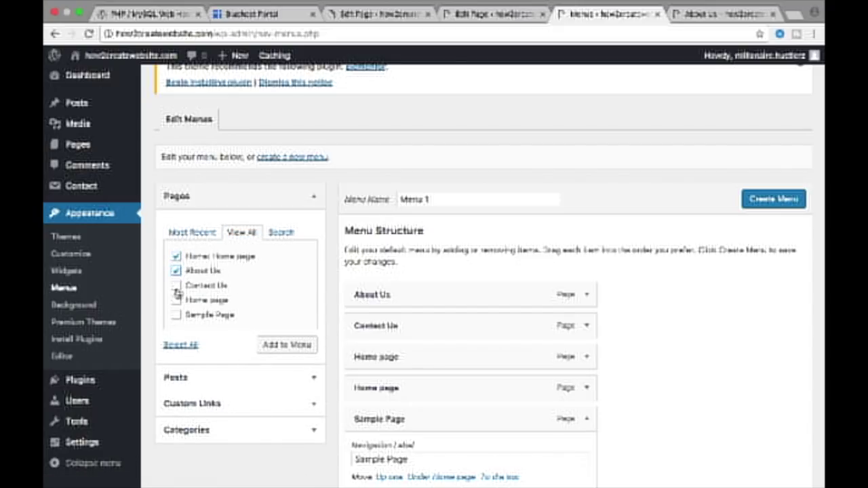
{"action": "left_click", "coordinate": [176, 300]}
{"action": "left_click", "coordinate": [177, 314]}
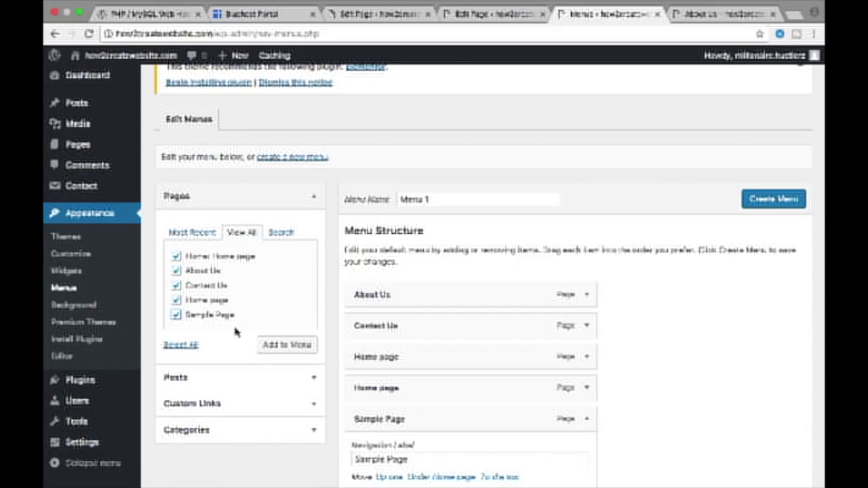
{"action": "left_click", "coordinate": [293, 348]}
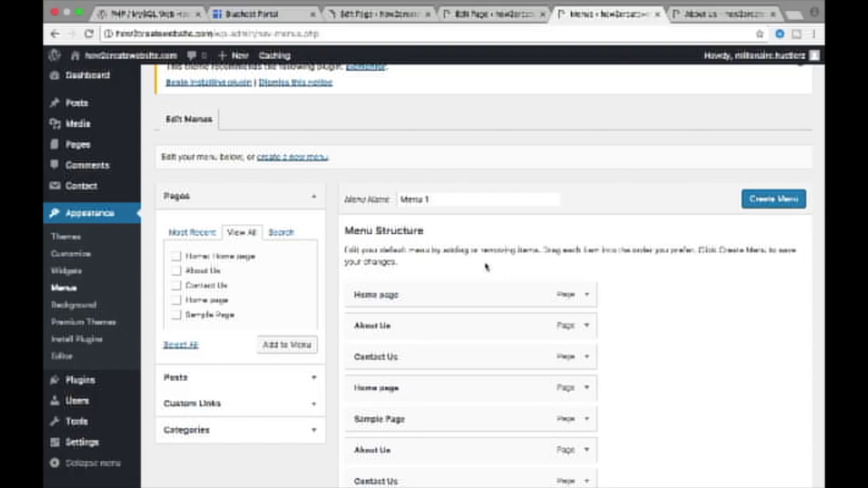
- Remove Sample Page and the duplicate Home page items, then create Menu 1
{"action": "scroll", "coordinate": [485, 267], "scroll_direction": "down", "scroll_amount": 3}
{"action": "scroll", "coordinate": [484, 265], "scroll_direction": "down", "scroll_amount": 3}
{"action": "scroll", "coordinate": [484, 267], "scroll_direction": "down", "scroll_amount": 5}
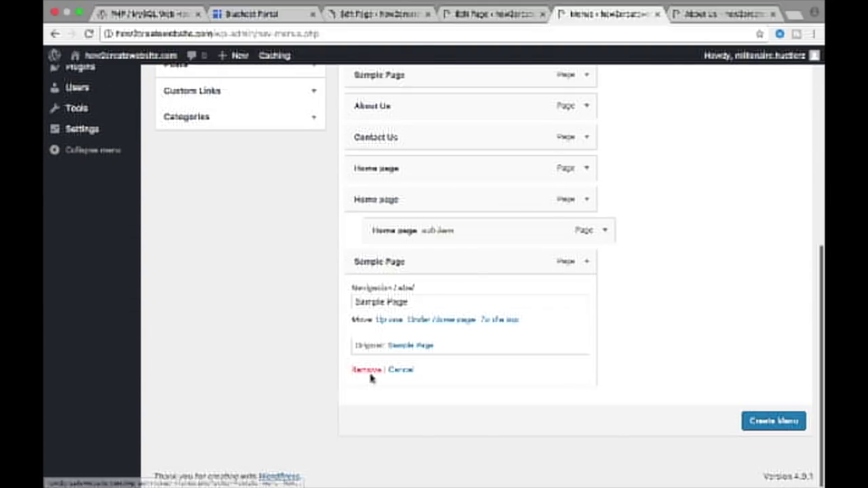
{"action": "left_click", "coordinate": [367, 370]}
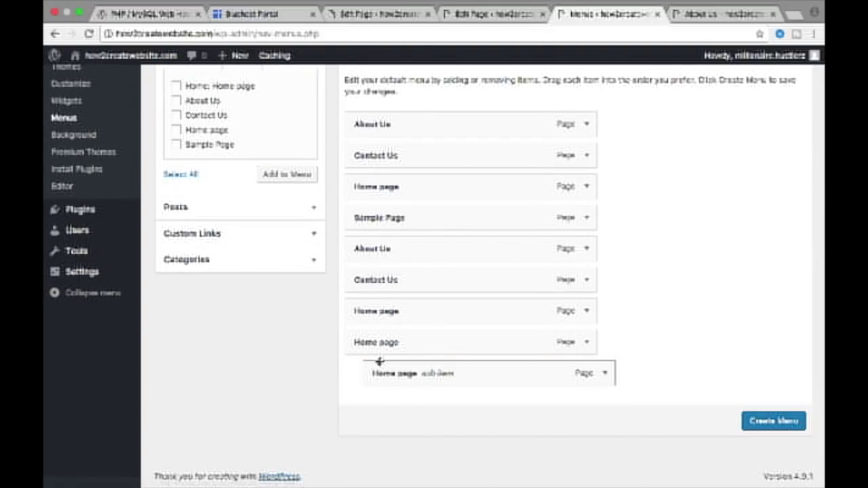
{"action": "left_click", "coordinate": [605, 375]}
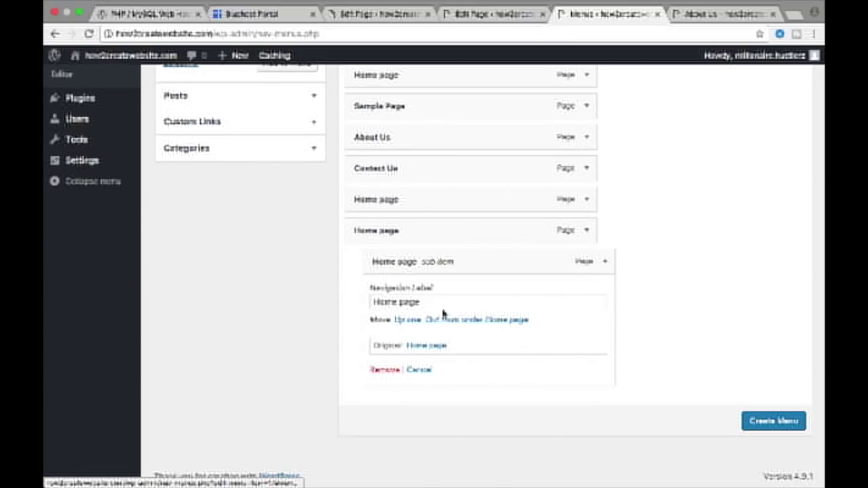
{"action": "left_click", "coordinate": [384, 370]}
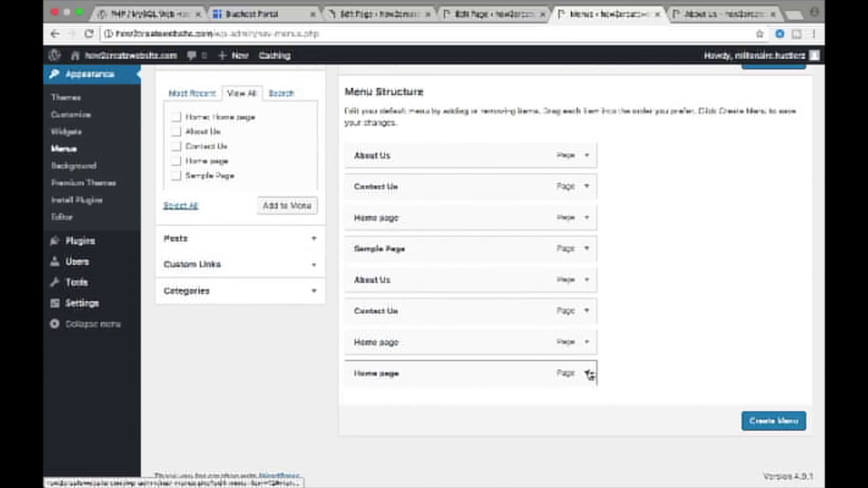
{"action": "left_click", "coordinate": [590, 375]}
{"action": "left_click", "coordinate": [366, 368]}
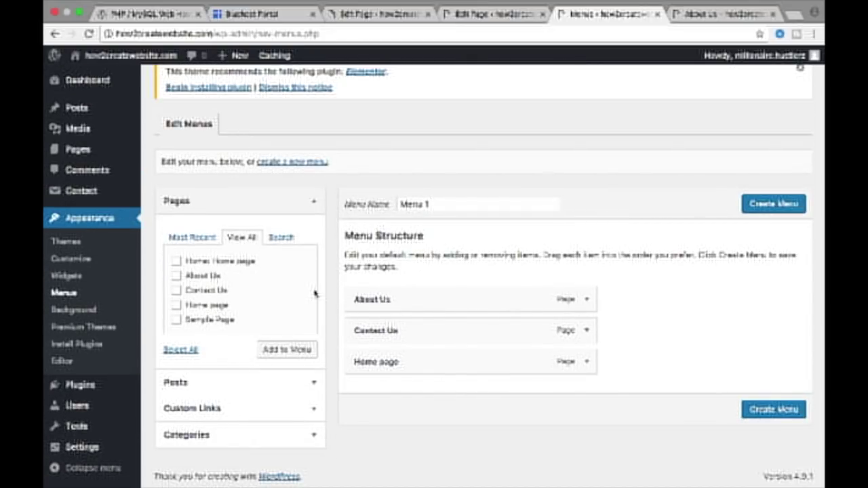
{"action": "left_click", "coordinate": [770, 415]}
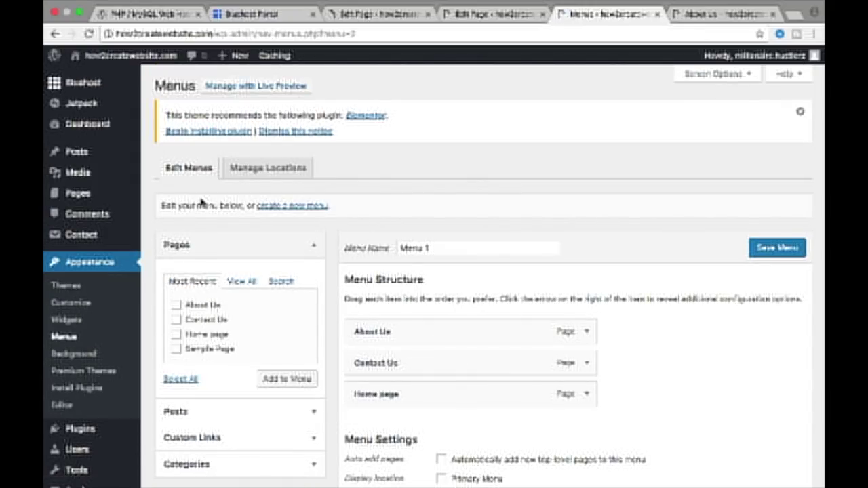
{"action": "left_click", "coordinate": [126, 82]}
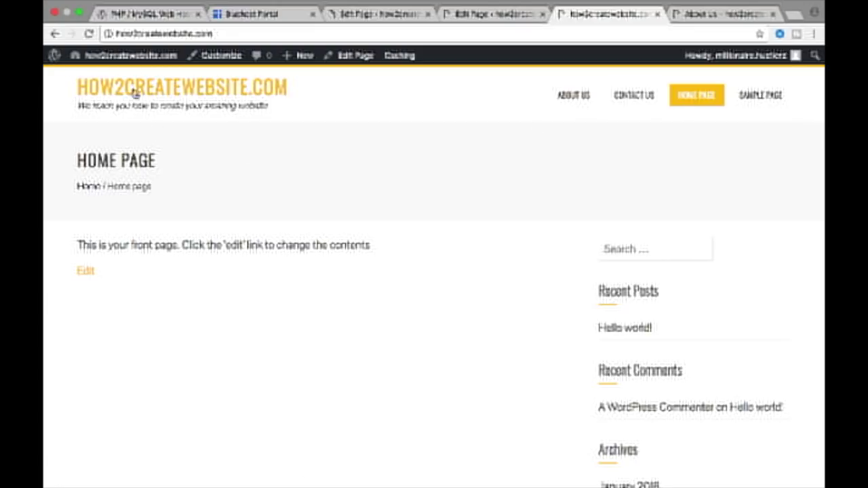
{"action": "left_click", "coordinate": [107, 79]}
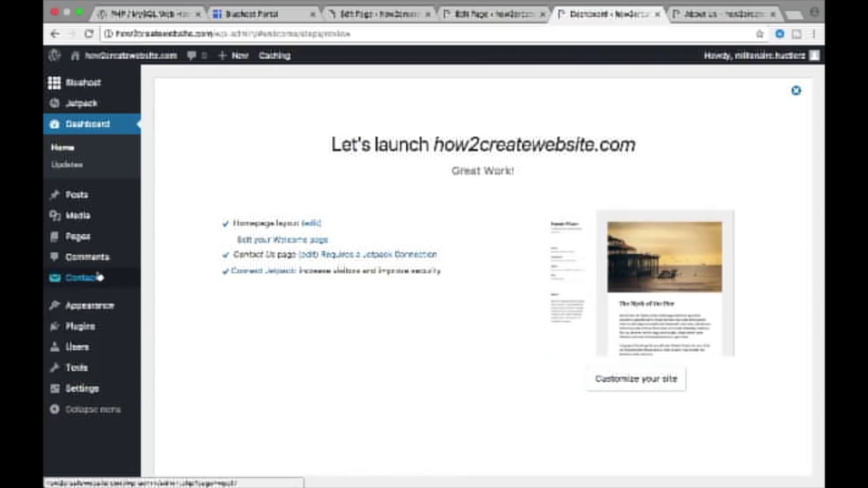
{"action": "mouse_move", "coordinate": [89, 305]}
{"action": "left_click", "coordinate": [182, 361]}
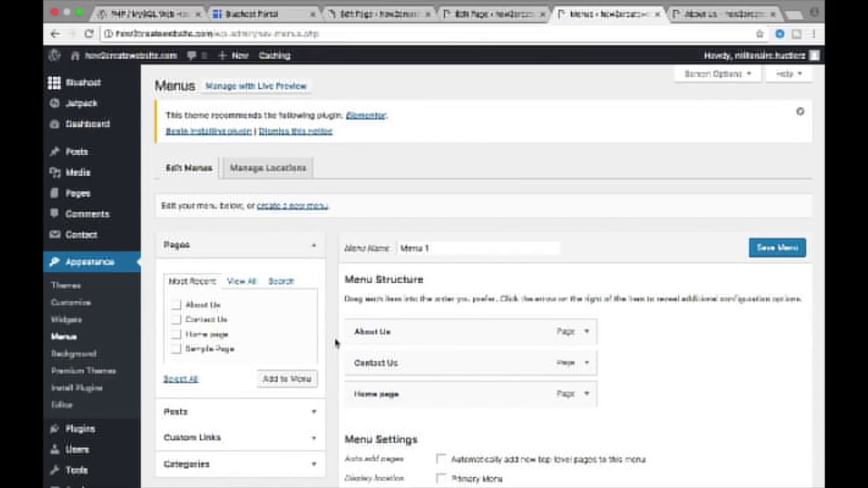
- Delete the existing menu, confirming the deletion
{"action": "scroll", "coordinate": [332, 342], "scroll_direction": "down", "scroll_amount": 3}
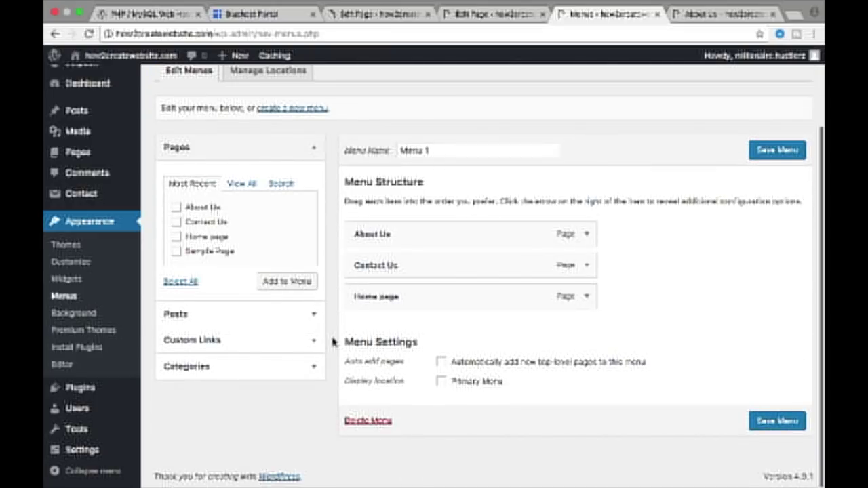
{"action": "left_click", "coordinate": [368, 421]}
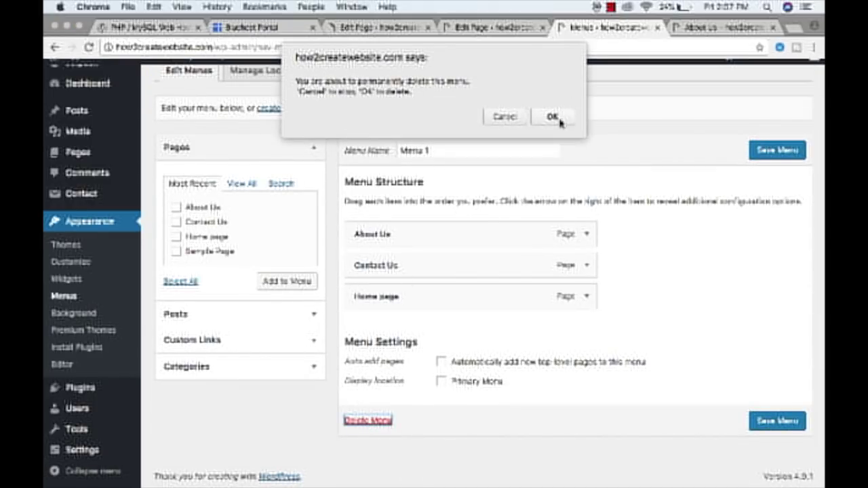
{"action": "left_click", "coordinate": [553, 117]}
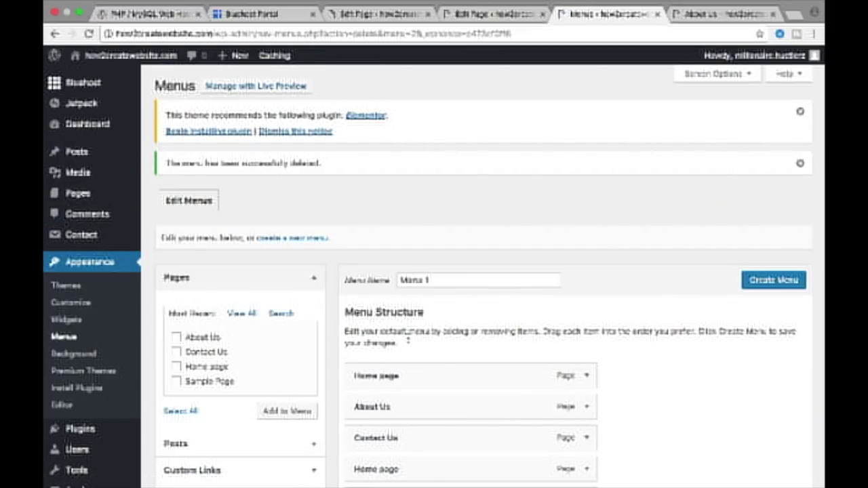
- Remove Sample Page and the duplicate Home page, creating Menu 1 with Home page, About Us, Contact Us
{"action": "scroll", "coordinate": [438, 347], "scroll_direction": "down", "scroll_amount": 5}
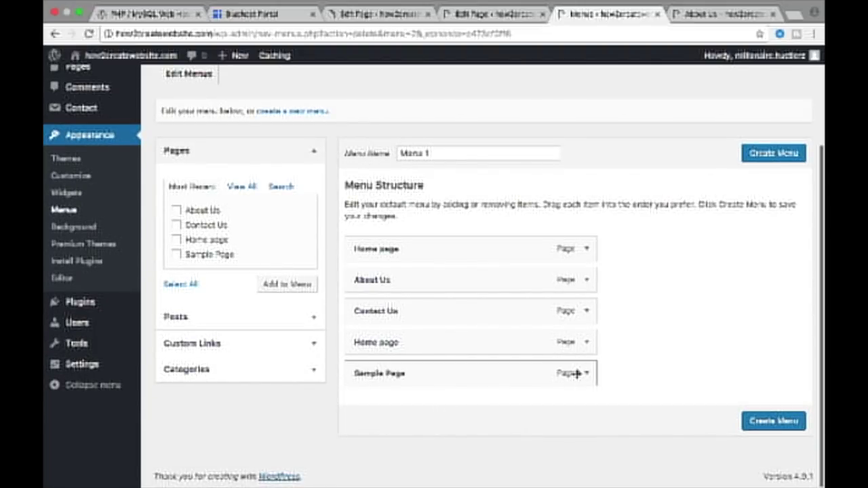
{"action": "left_click", "coordinate": [586, 372]}
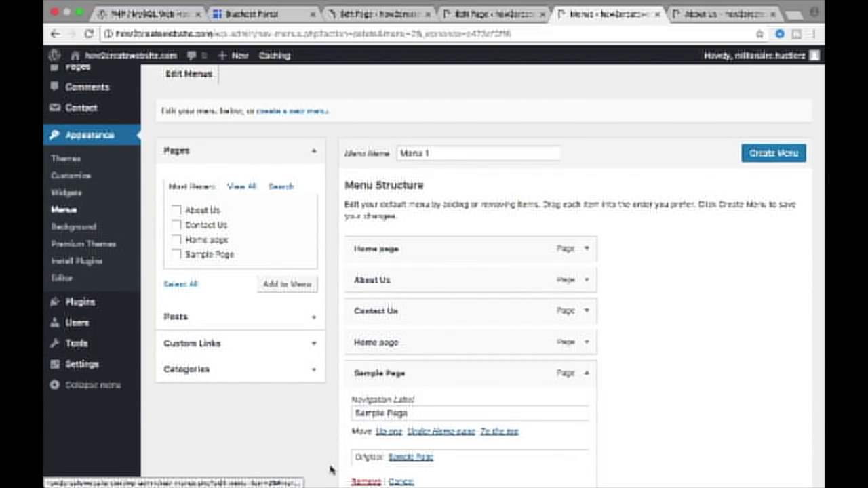
{"action": "left_click", "coordinate": [372, 479]}
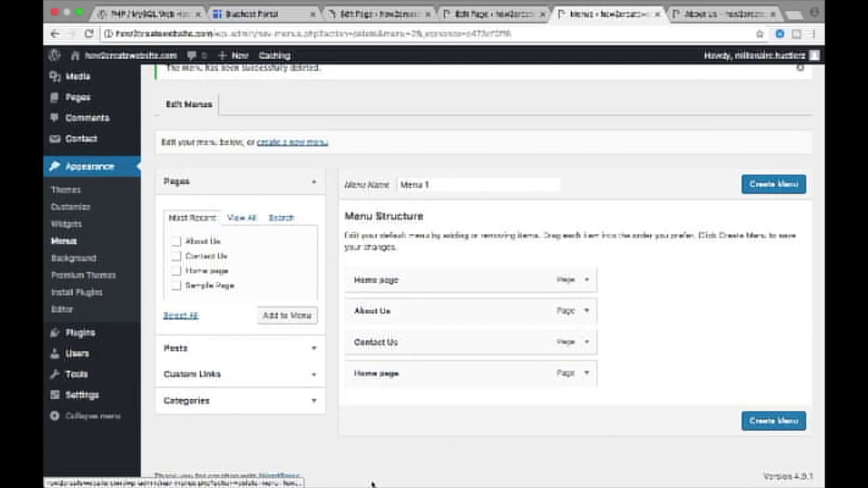
{"action": "left_click", "coordinate": [586, 373]}
{"action": "scroll", "coordinate": [586, 373], "scroll_direction": "down", "scroll_amount": 1}
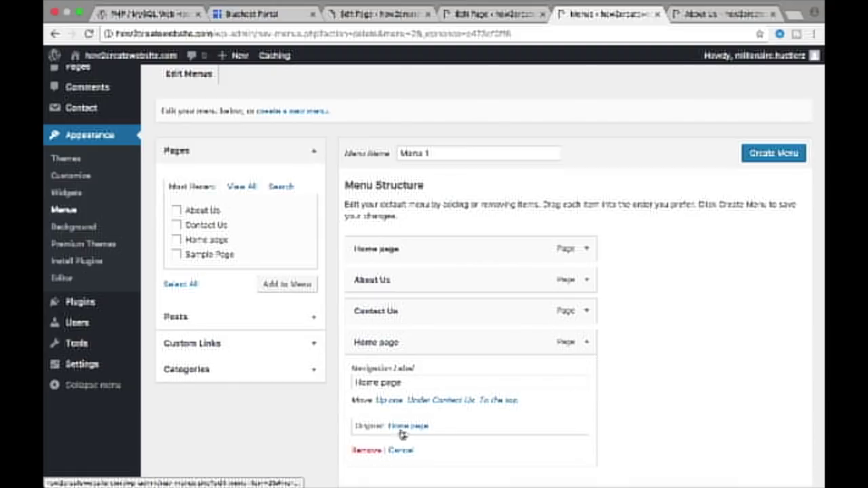
{"action": "left_click", "coordinate": [369, 451]}
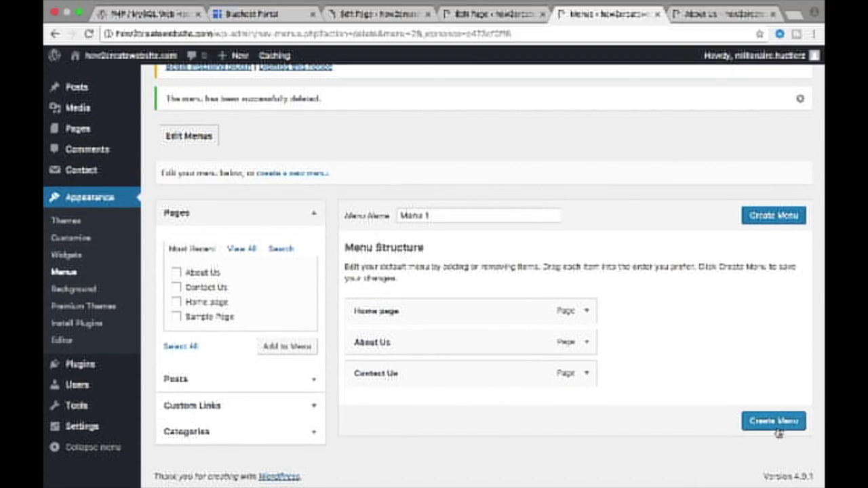
{"action": "left_click", "coordinate": [779, 423]}
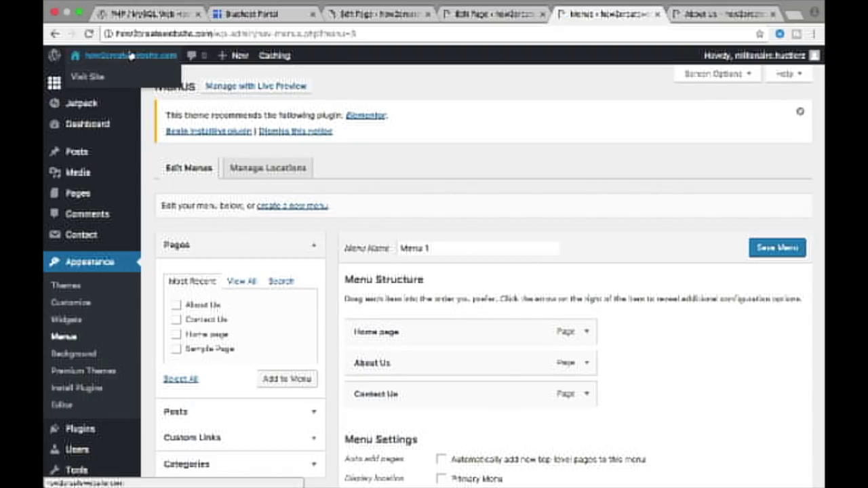
- Assign Menu 1 (Home page, About Us, Contact Us) to the Primary Menu location in the customizer
{"action": "left_click", "coordinate": [110, 78]}
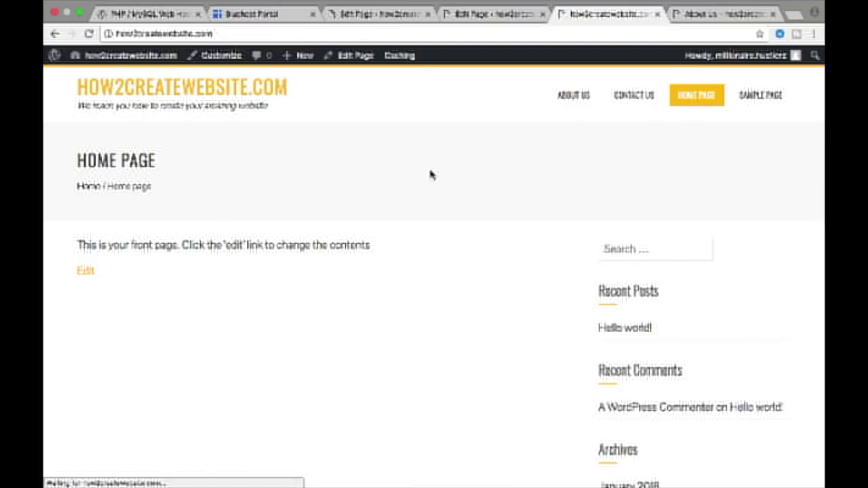
{"action": "left_click", "coordinate": [211, 60]}
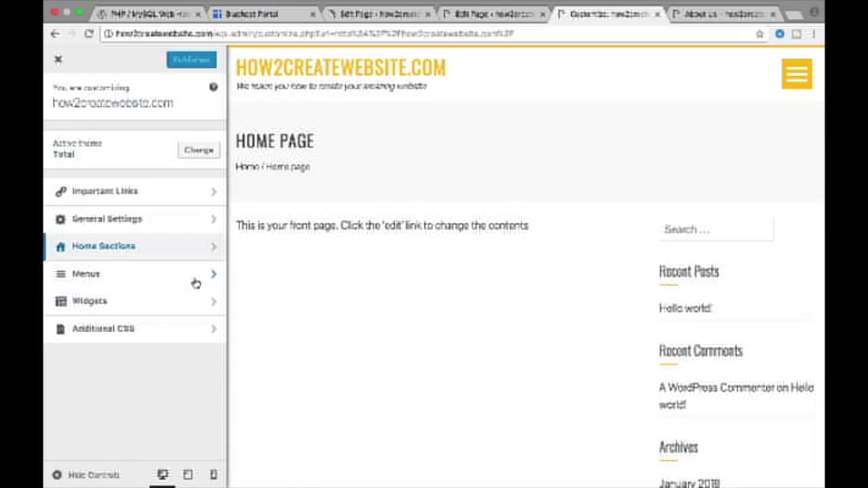
{"action": "left_click", "coordinate": [194, 281]}
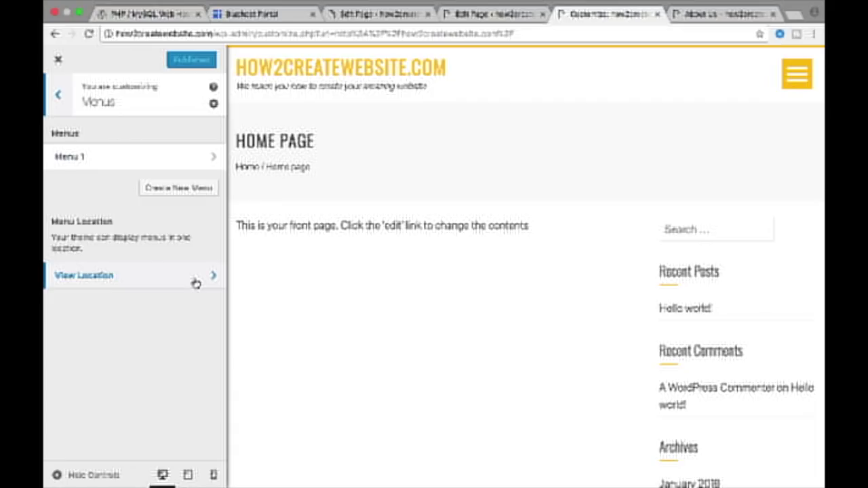
{"action": "left_click", "coordinate": [160, 156]}
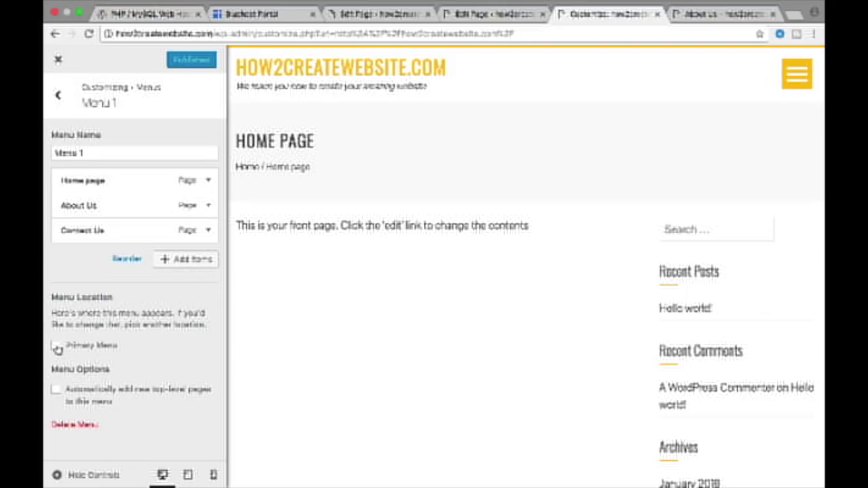
{"action": "left_click", "coordinate": [57, 346]}
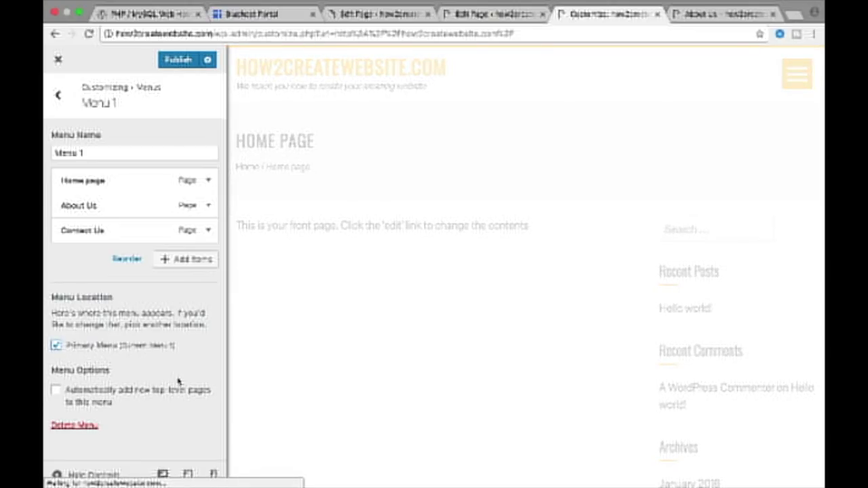